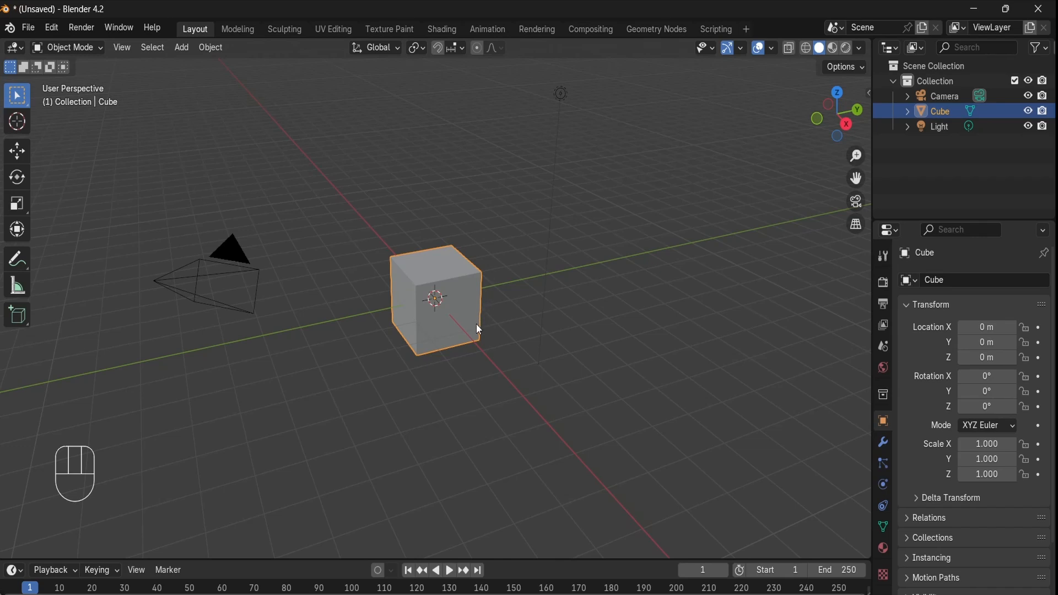
Step: Replace the default cube with a new mesh circle at the origin
key("x")
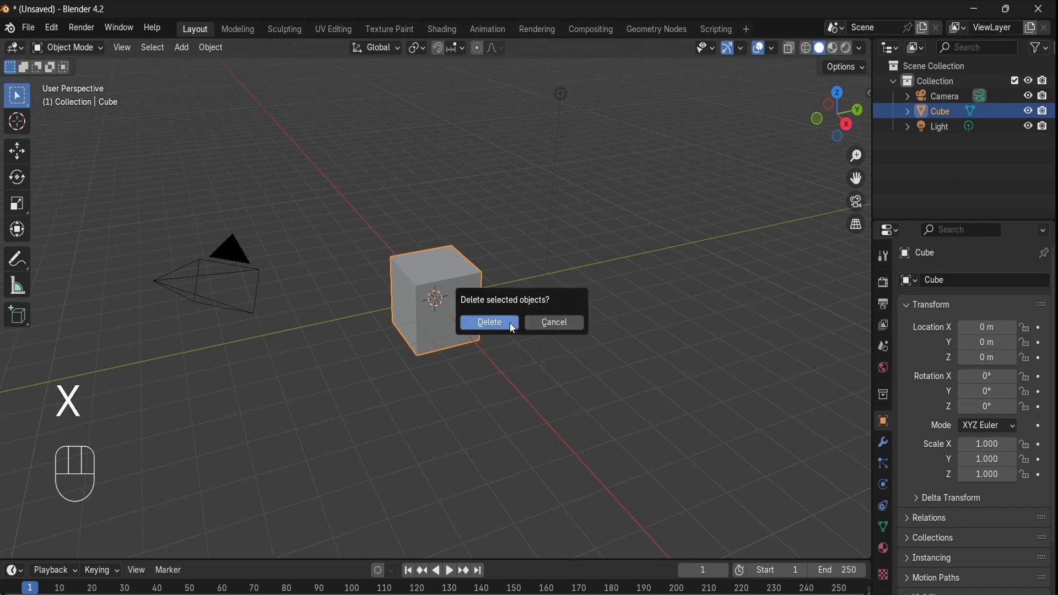
left_click(511, 322)
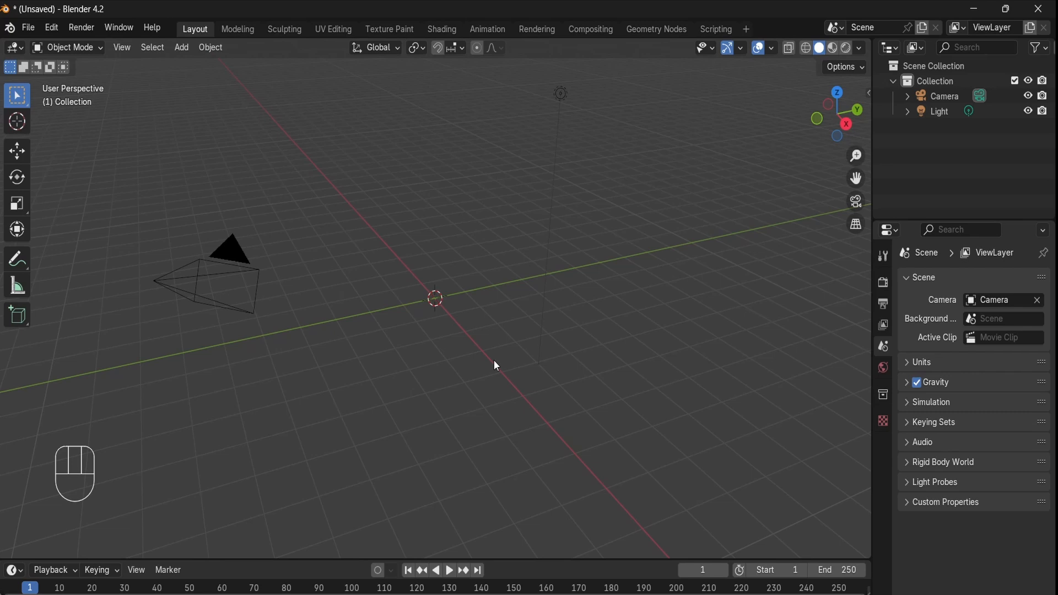
key("shift+a")
mouse_move(484, 322)
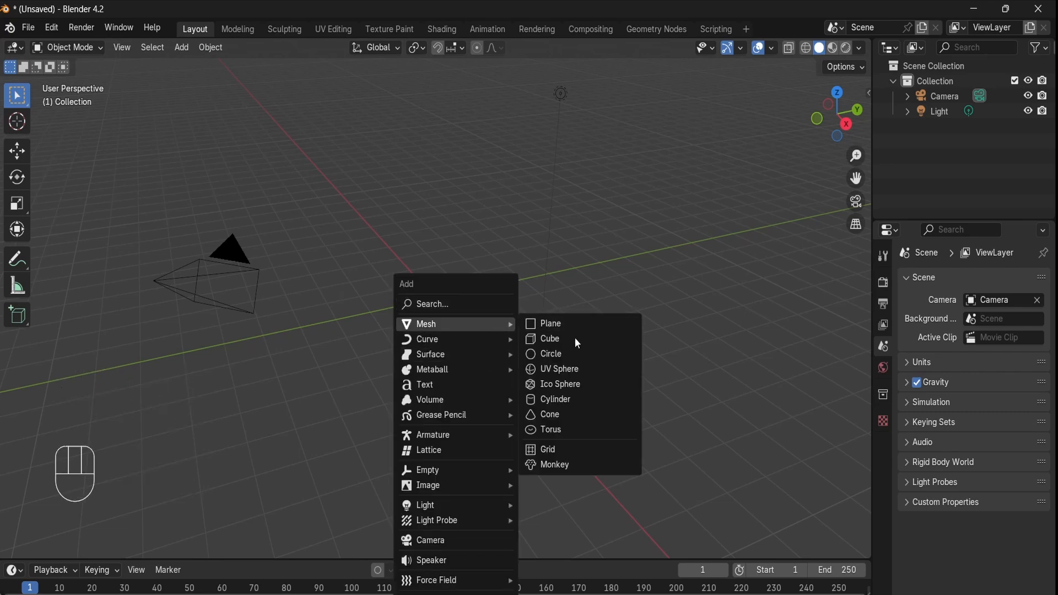
left_click(585, 354)
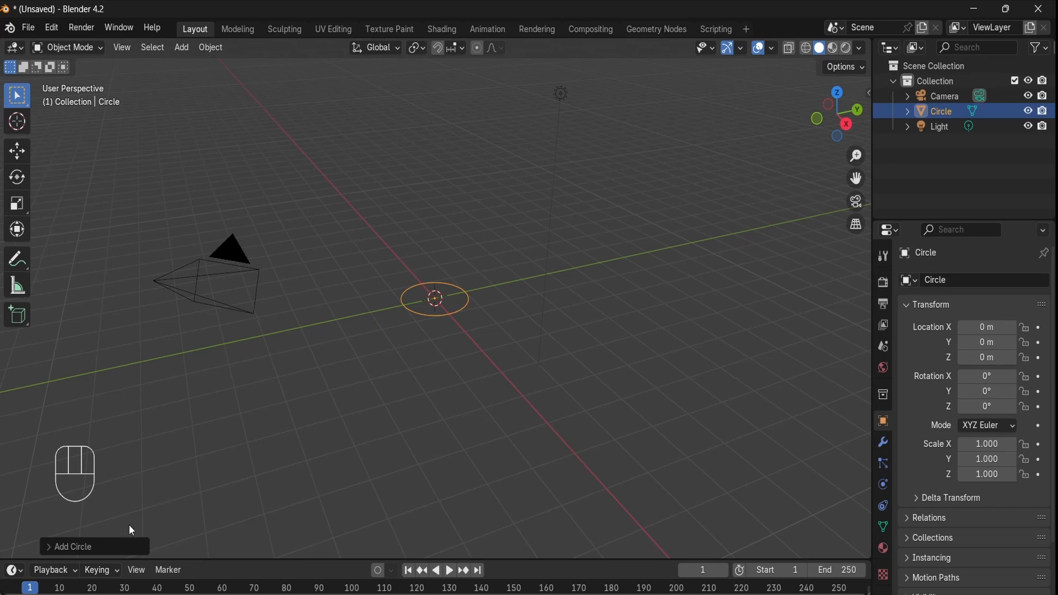
Step: Set the new circle's vertex count to 20
left_click(69, 547)
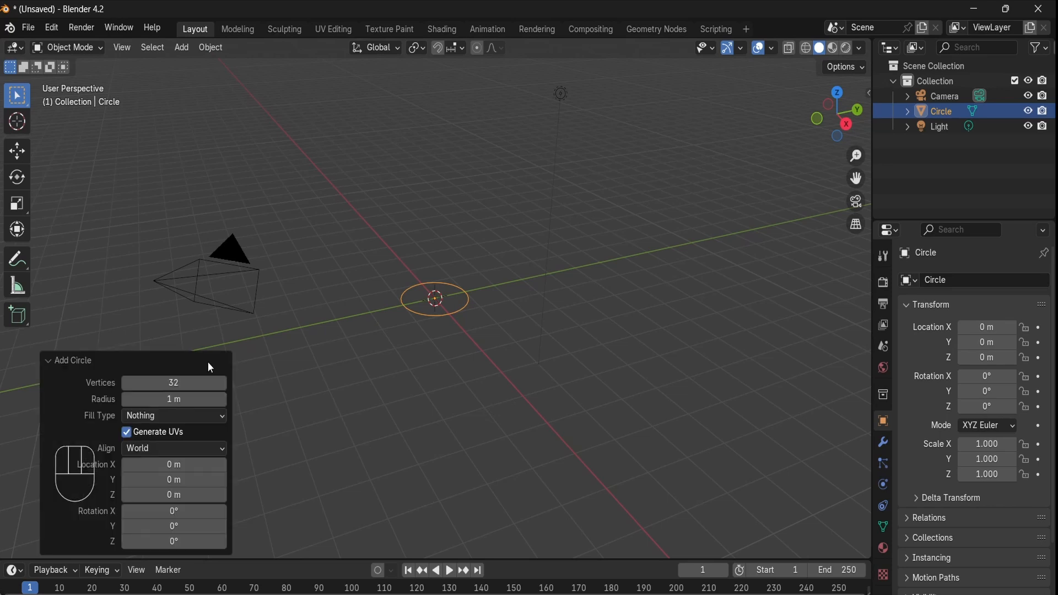
left_click(195, 381)
key("BackSpace")
type("20")
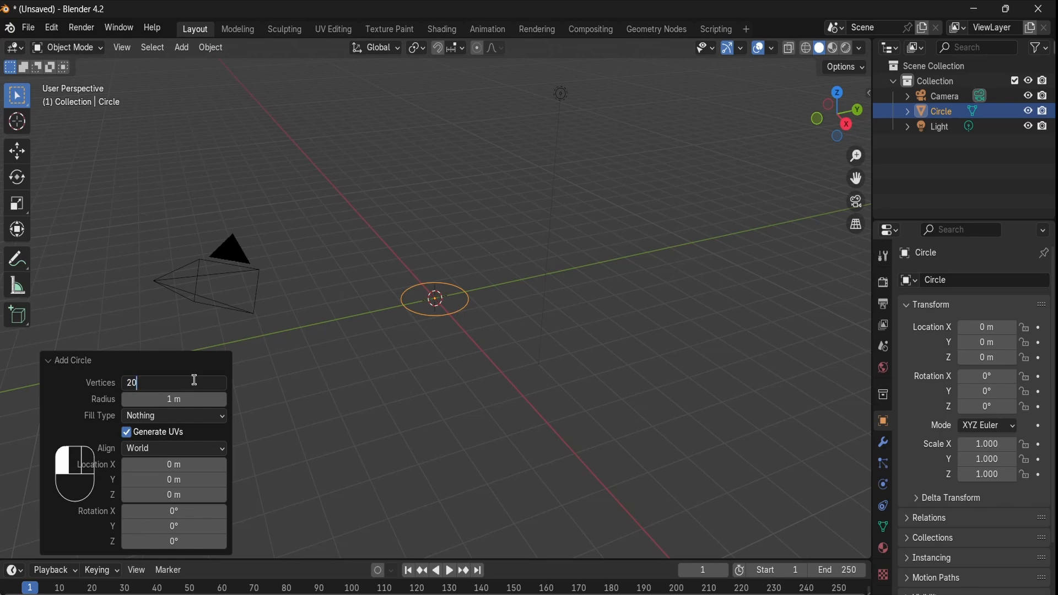
key("Return")
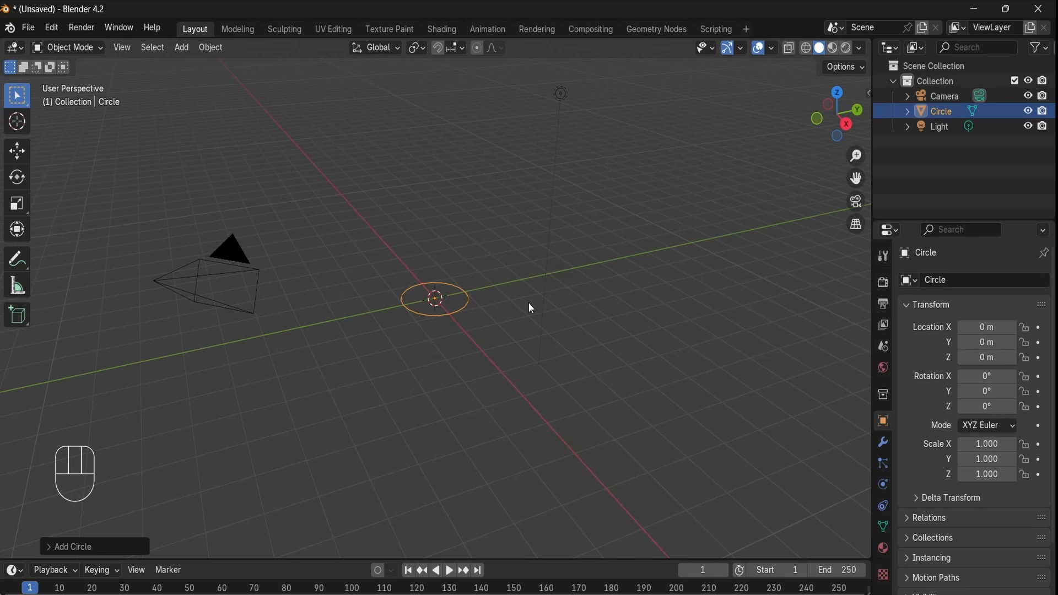
Step: Extrude the circle's vertices about 2.9 m up along Z in Edit Mode to form an open cylinder
key("Tab")
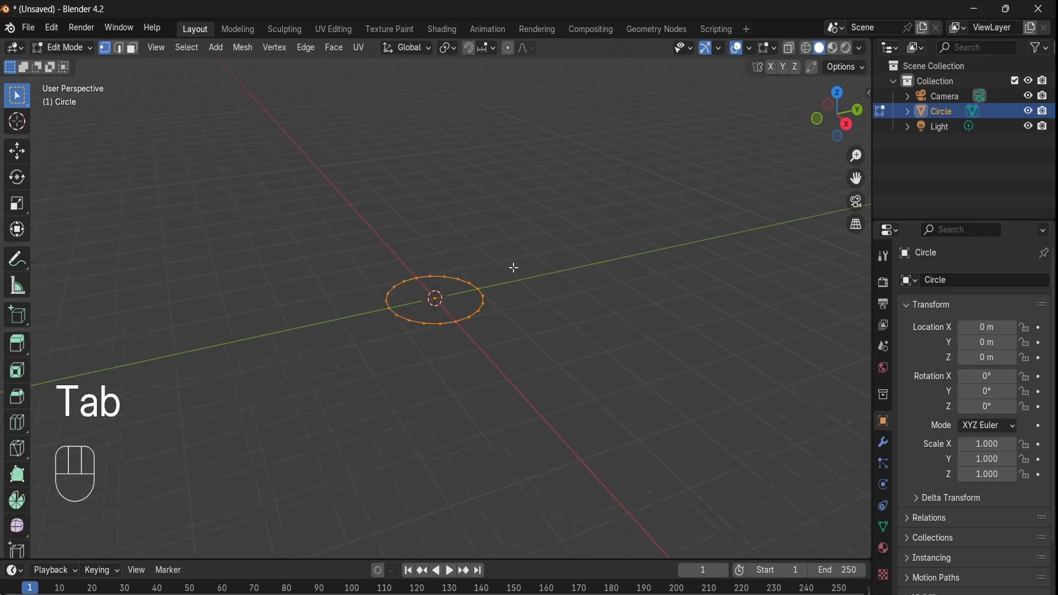
key("e")
key("z")
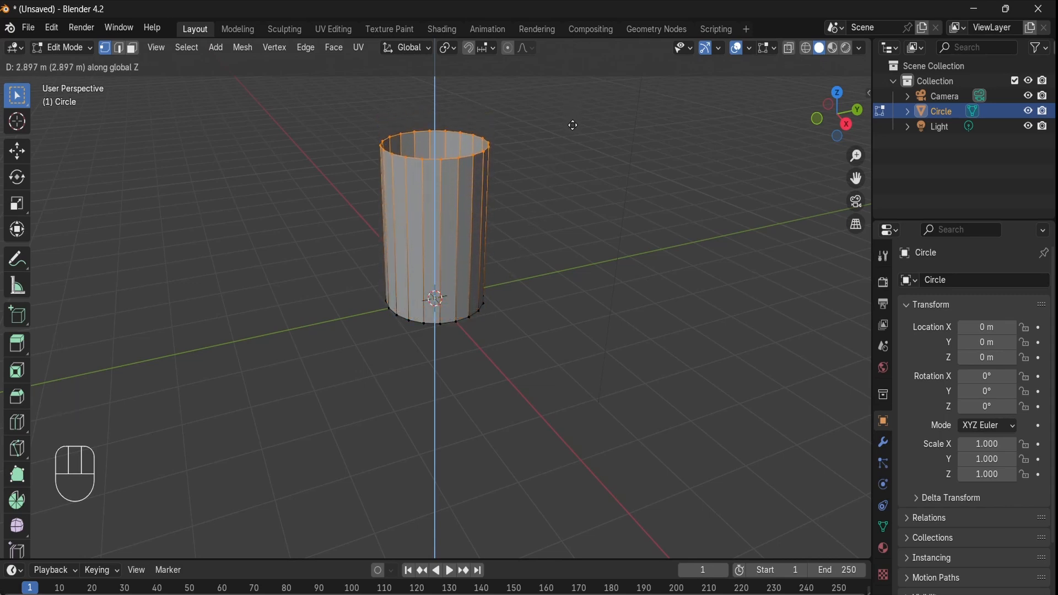
left_click(564, 160)
middle_click_drag(565, 161, 527, 188)
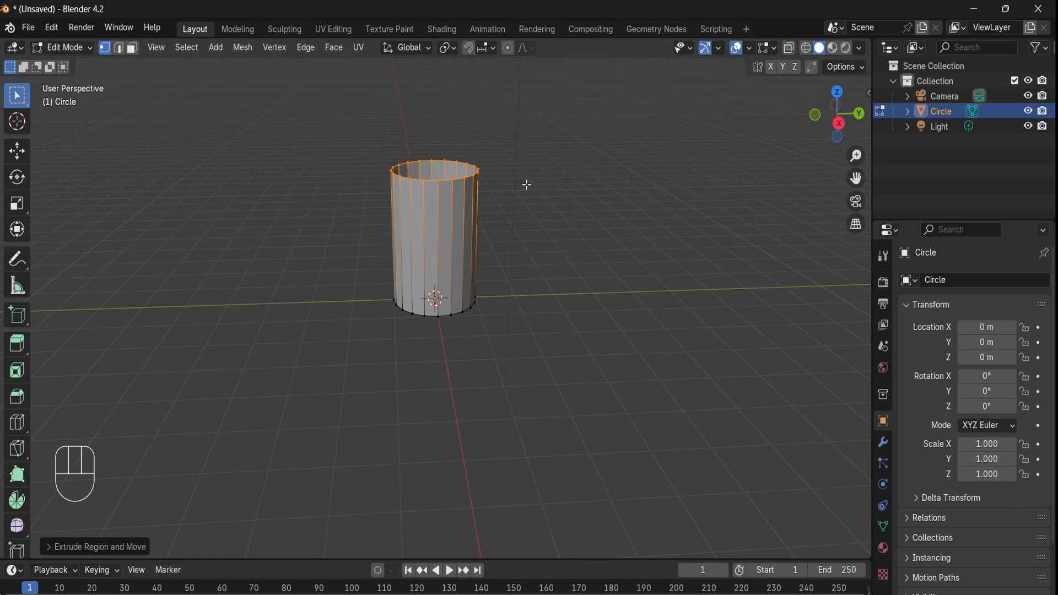
Step: In front view, scale the cylinder's top rim up to about 1.8 times so the walls flare outward
key("KP_1")
middle_click_drag(578, 174, 576, 253, "shift")
scroll(576, 253, "up", 1)
key("s")
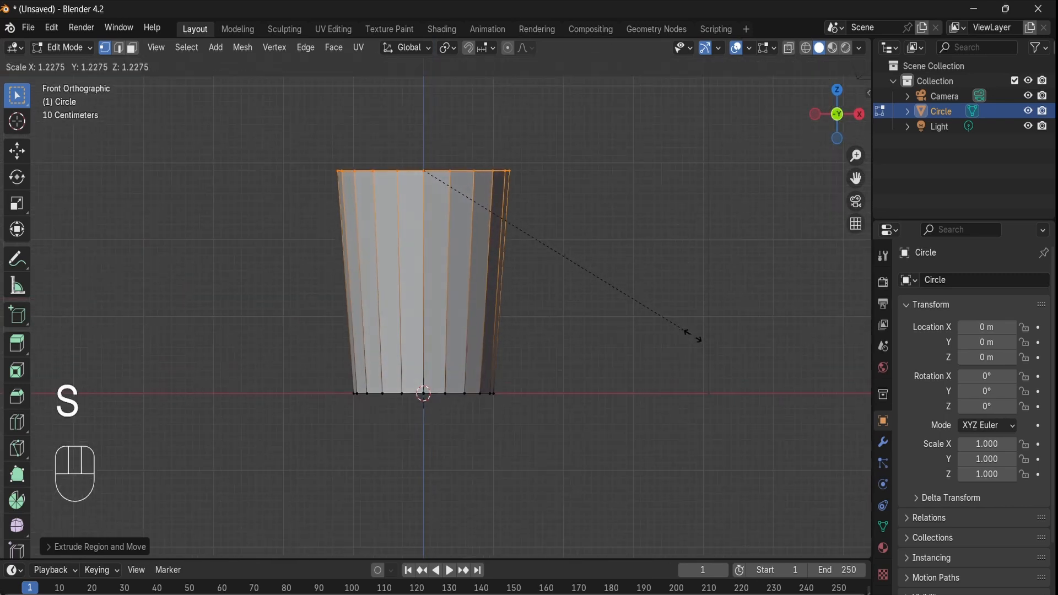
left_click(769, 417)
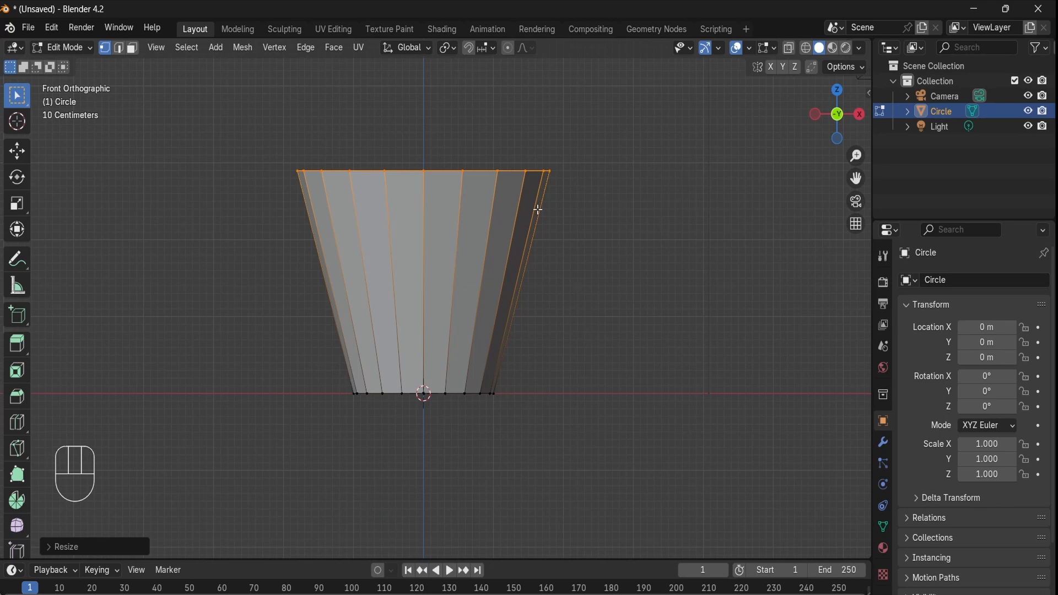
Step: Add two evenly spaced horizontal loop cuts around the cup's wall
key("ctrl+r")
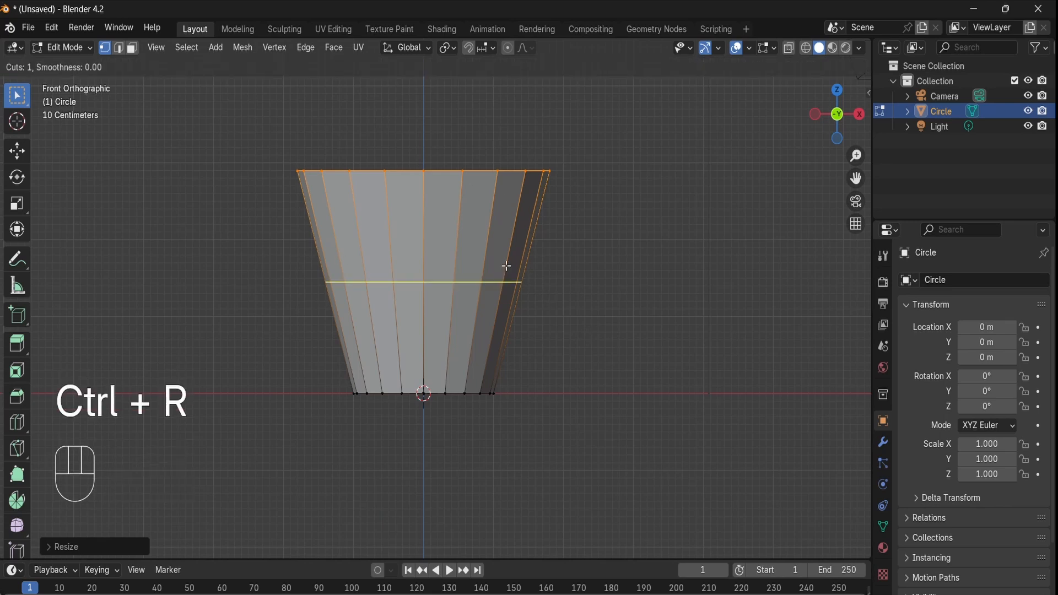
scroll(506, 266, "up", 1)
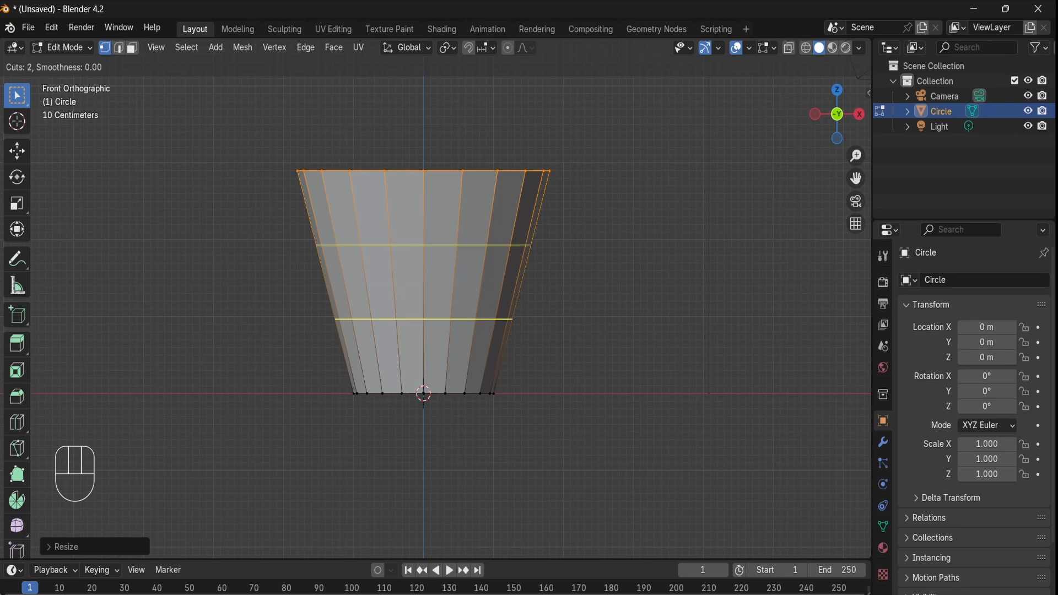
left_click(507, 266)
left_click(506, 266)
key("1")
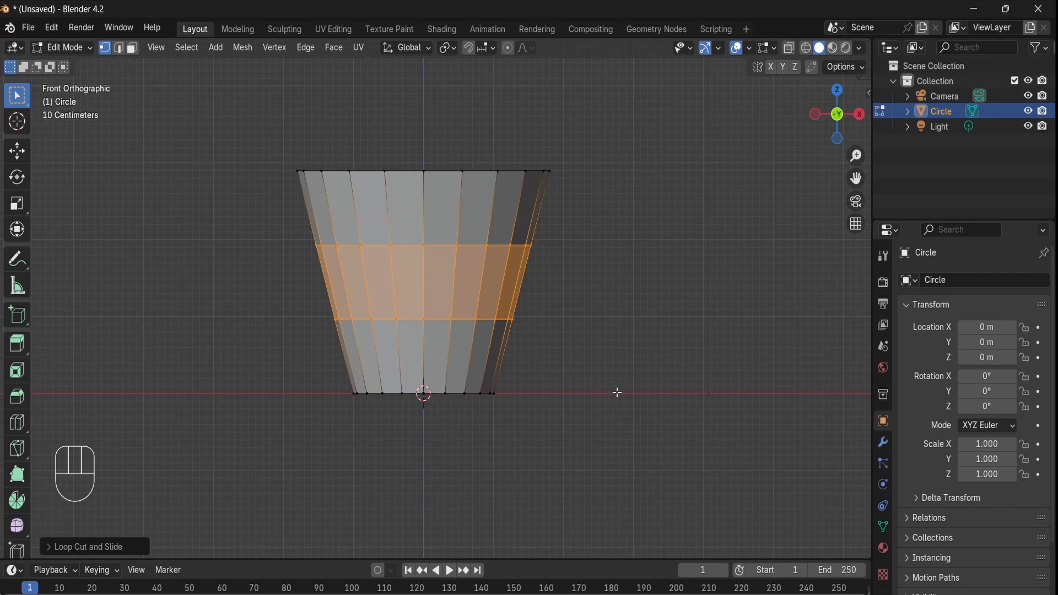
Step: Scale the two new edge loops apart along Z by about 2.2, towards the rim and the base
key("s")
key("z")
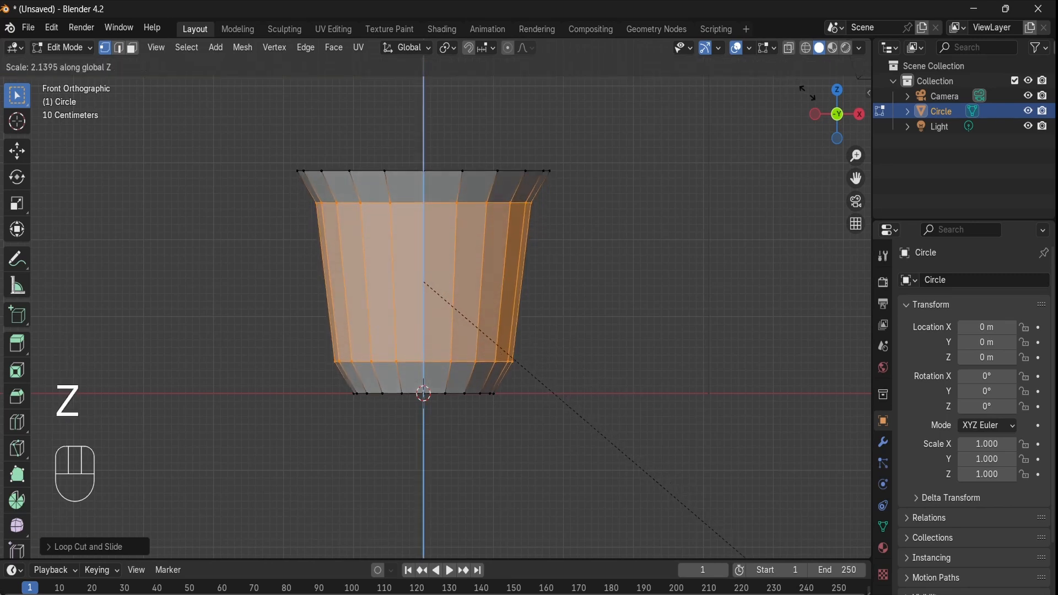
left_click(817, 108)
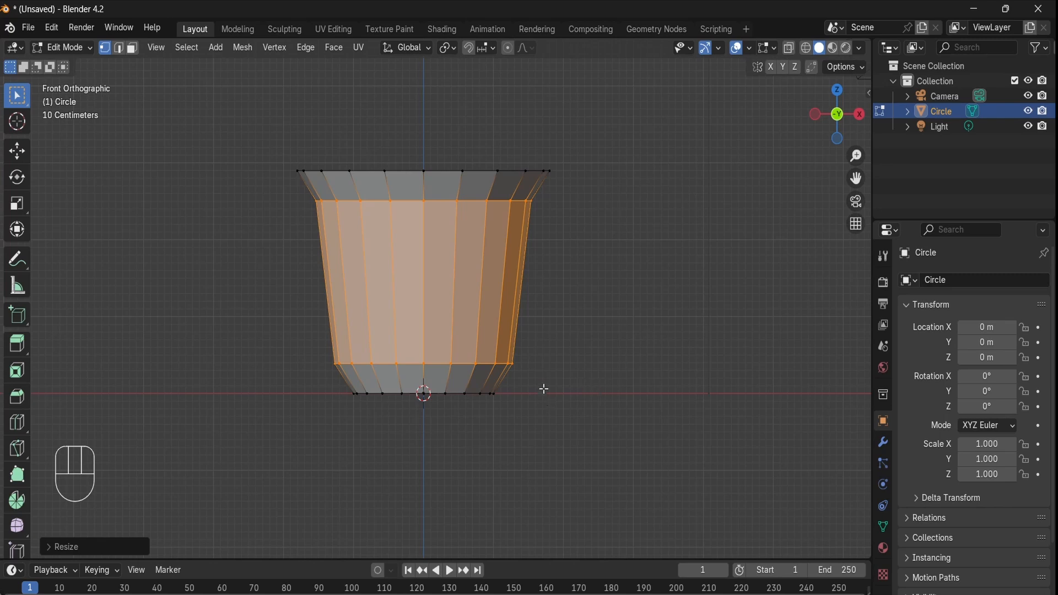
Step: Scale the lower edge loop in to about 0.85 so it sits close to the base's width
left_click(485, 363, "alt")
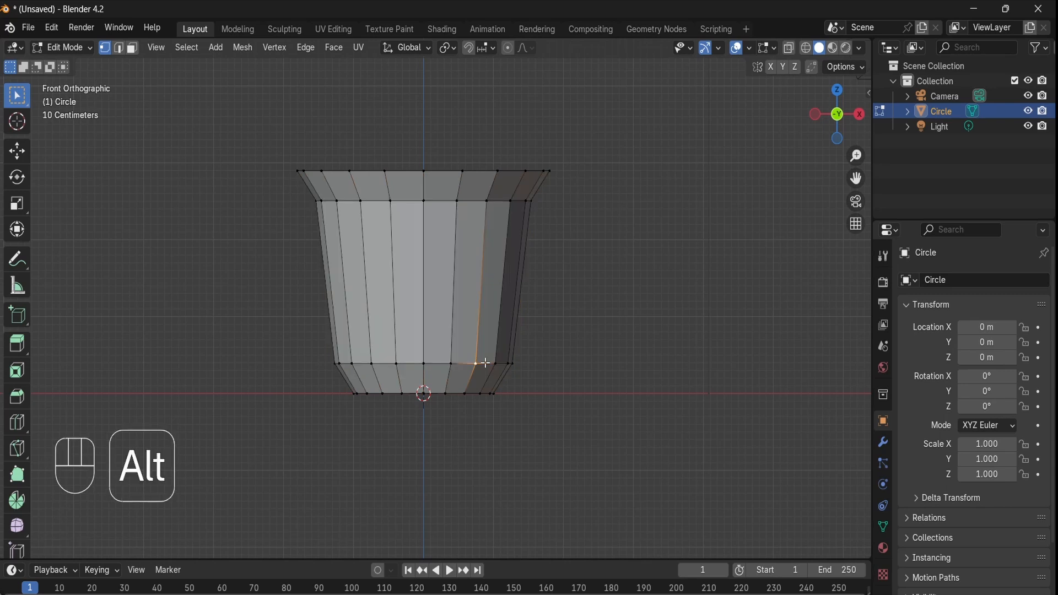
left_click(485, 363, "alt")
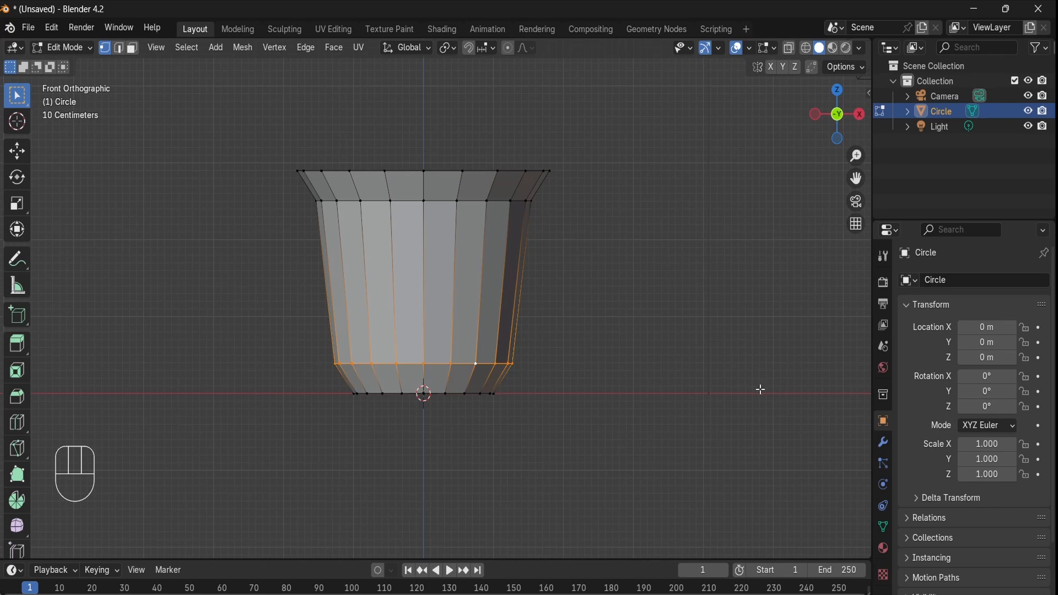
key("s")
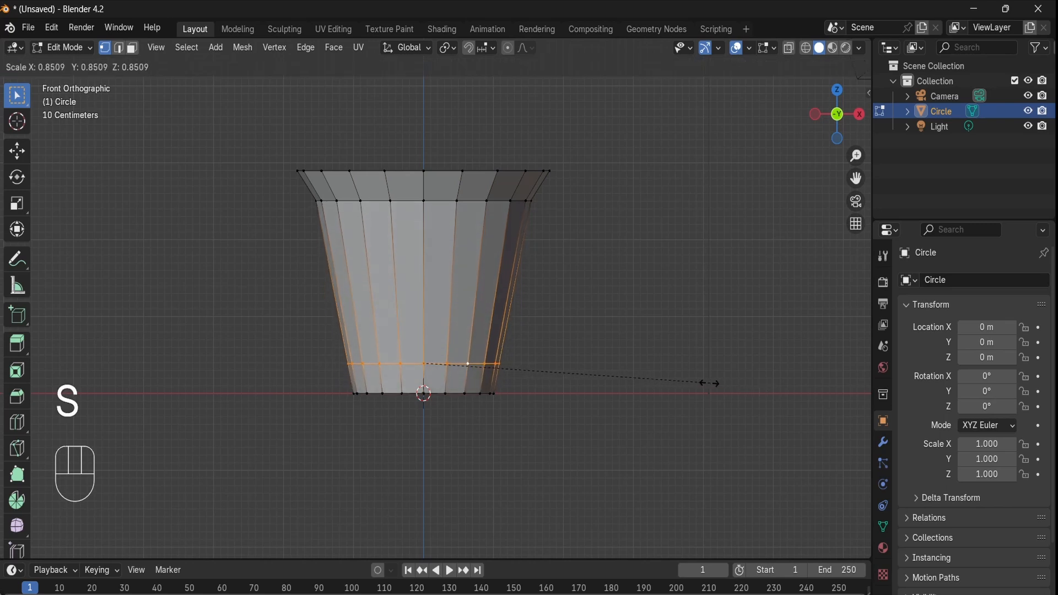
left_click(711, 382)
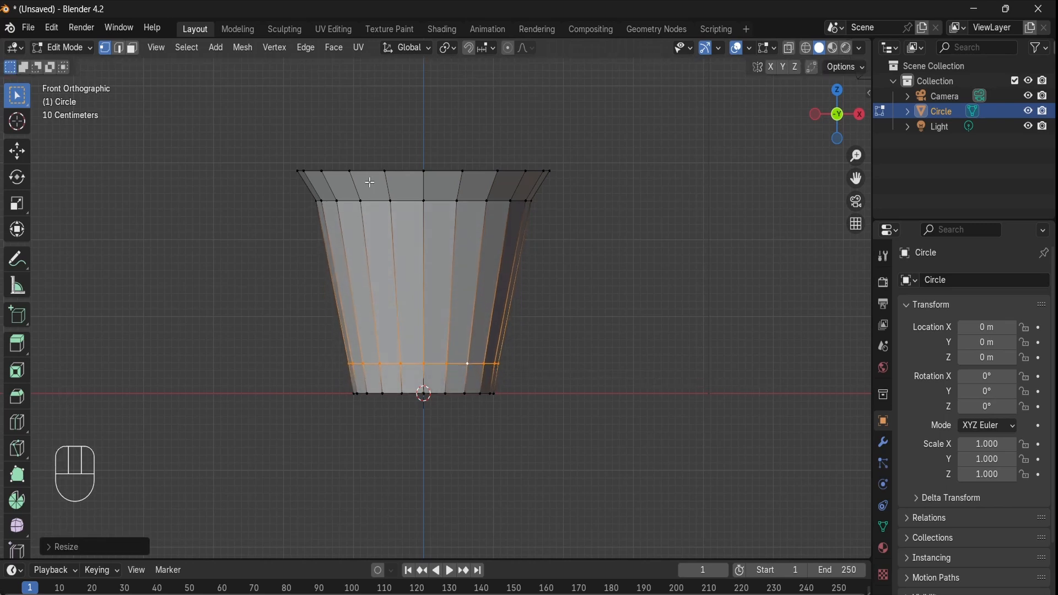
Step: Scale the upper edge loop out to about 1.1 to align it with the flared wall
left_click(463, 202)
left_click(463, 202, "alt")
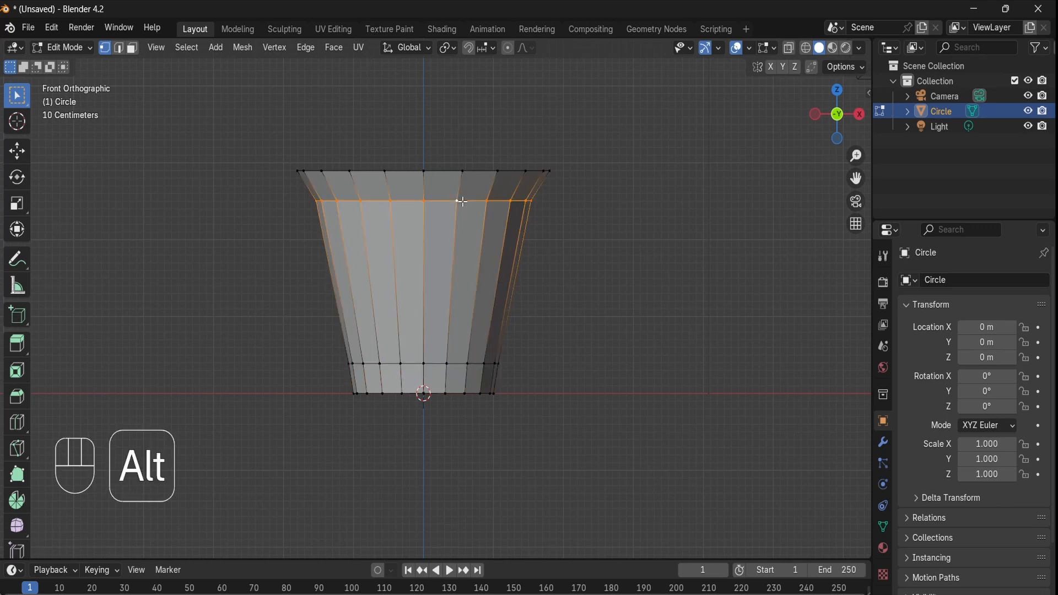
key("s")
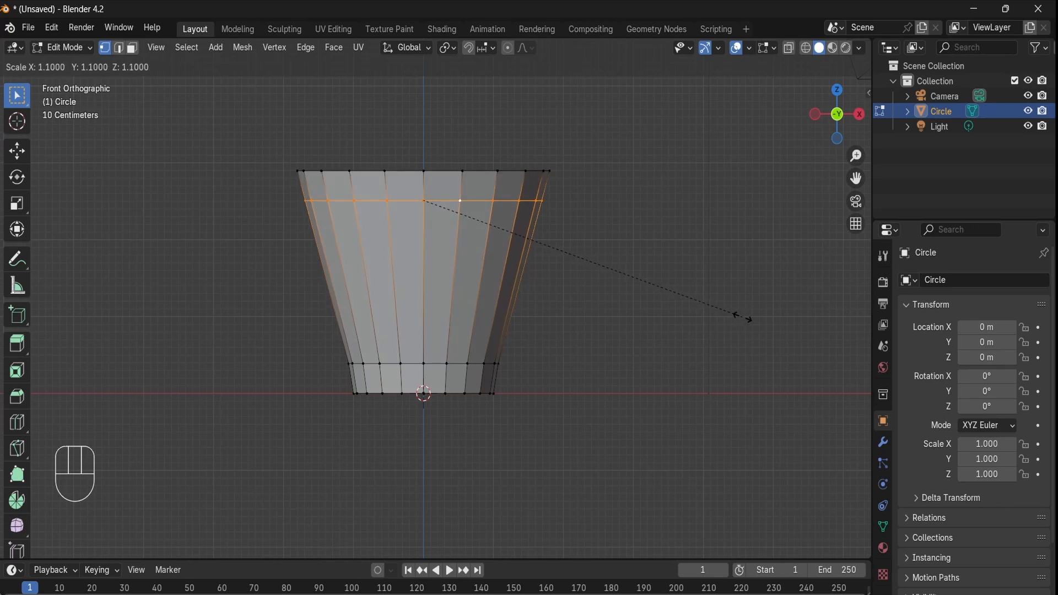
left_click(750, 317)
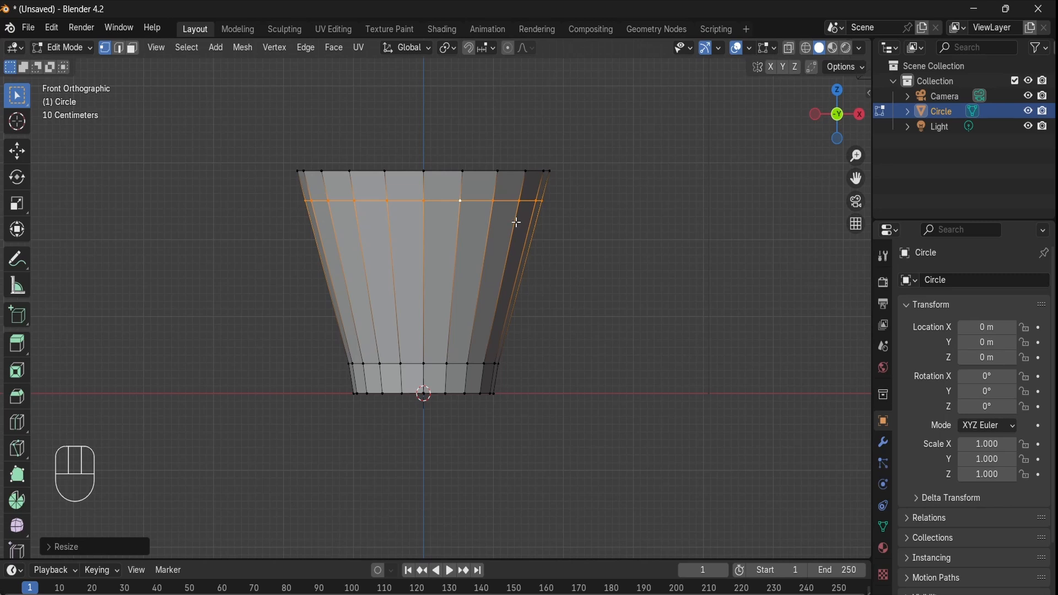
Step: Move the upper edge loop about 0.35 m down along Z and scale it in slightly to straighten the wall
key("g")
key("z")
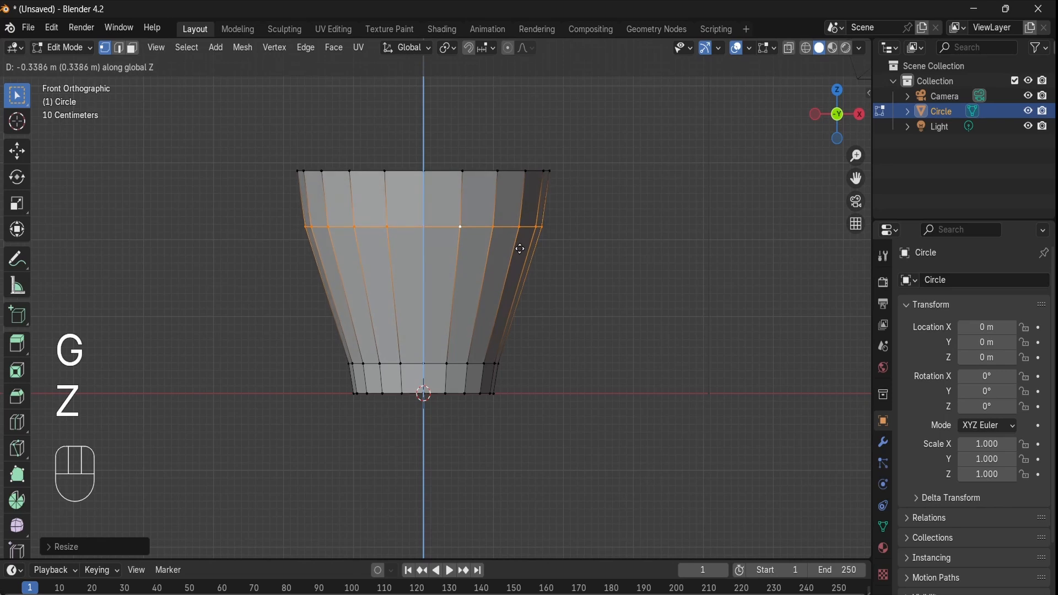
left_click(524, 251)
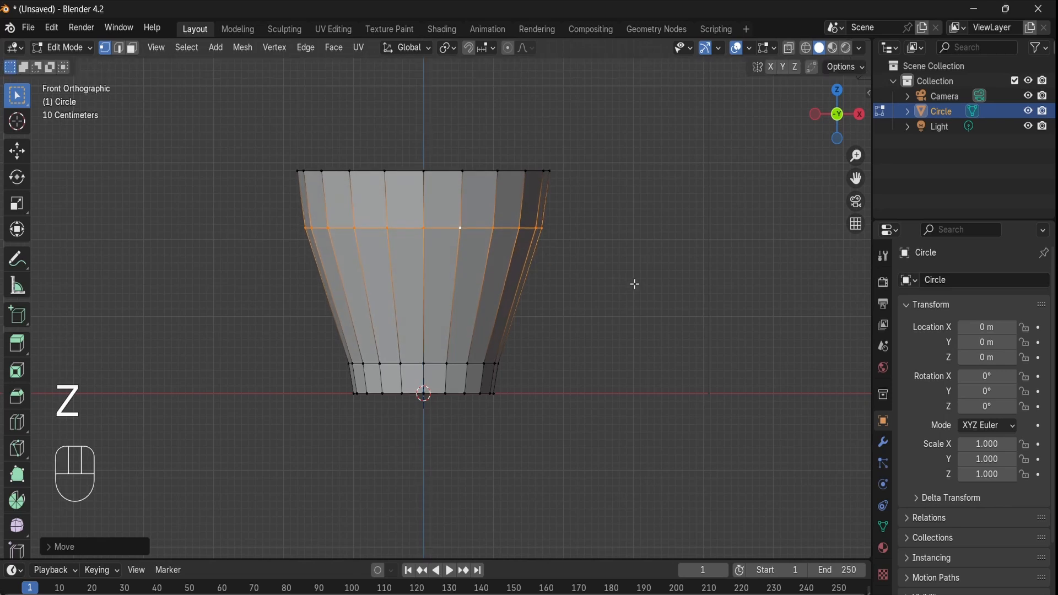
key("s")
left_click(639, 246)
Step: Extrude the two adjacent middle-band faces at the centre of the cup's +X side about 1.95 m along X
key("KP_1")
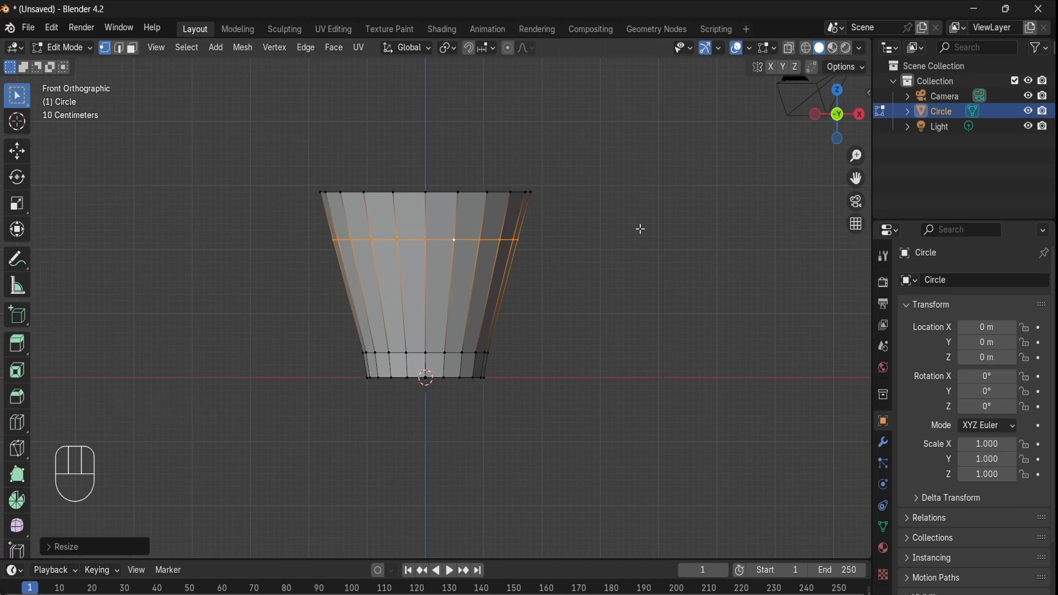
key("KP_3")
scroll(411, 279, "up", 1)
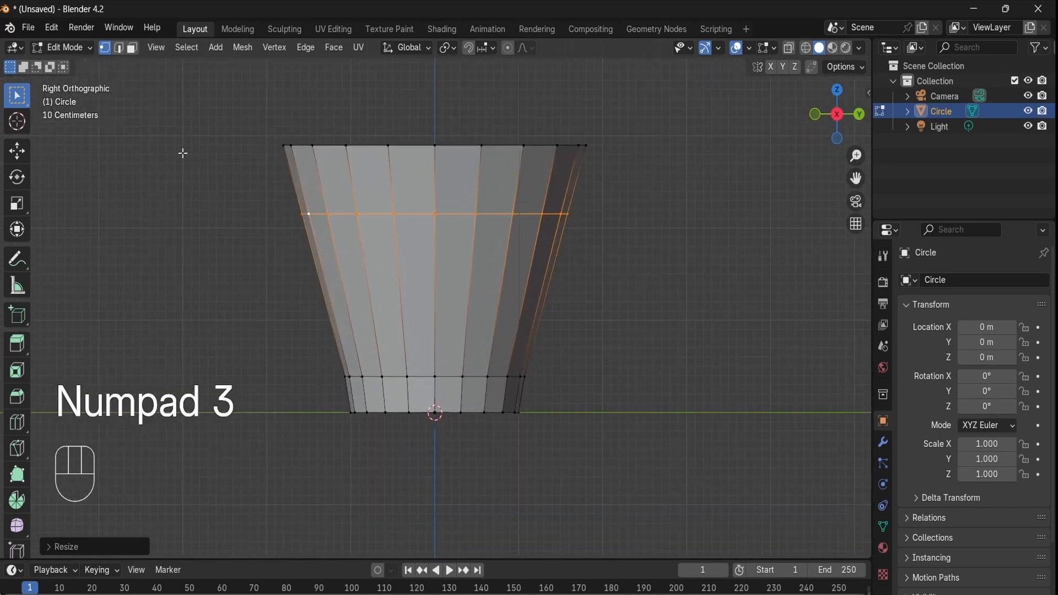
left_click(133, 48)
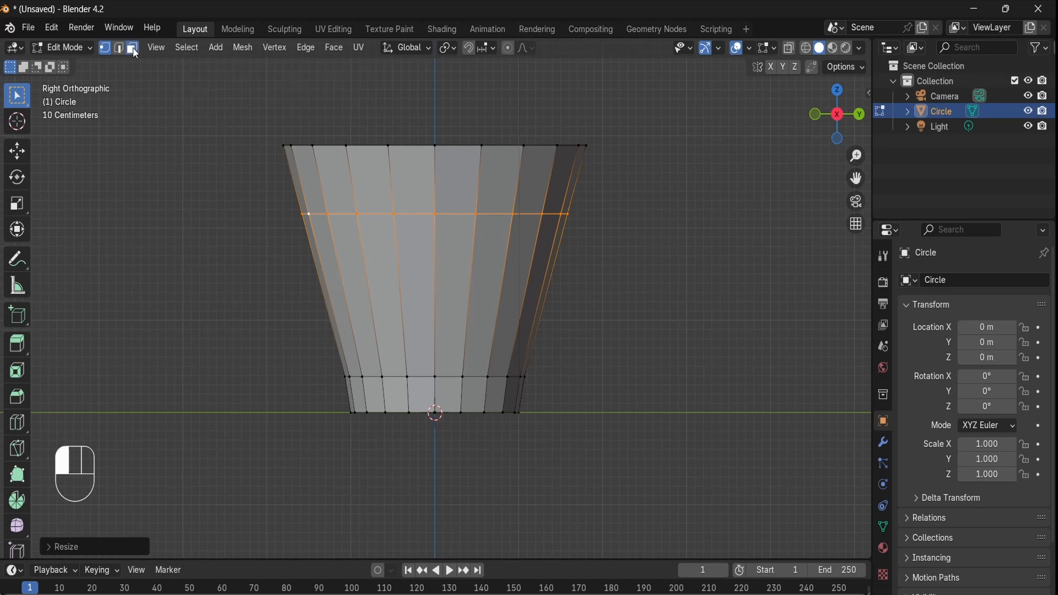
left_click(423, 263)
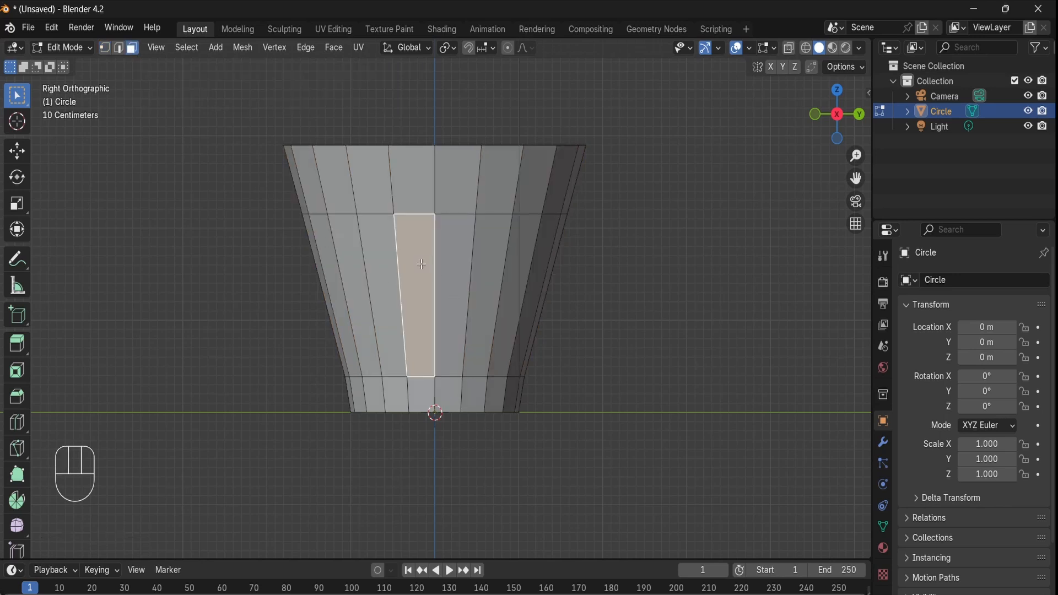
left_click(448, 272, "shift")
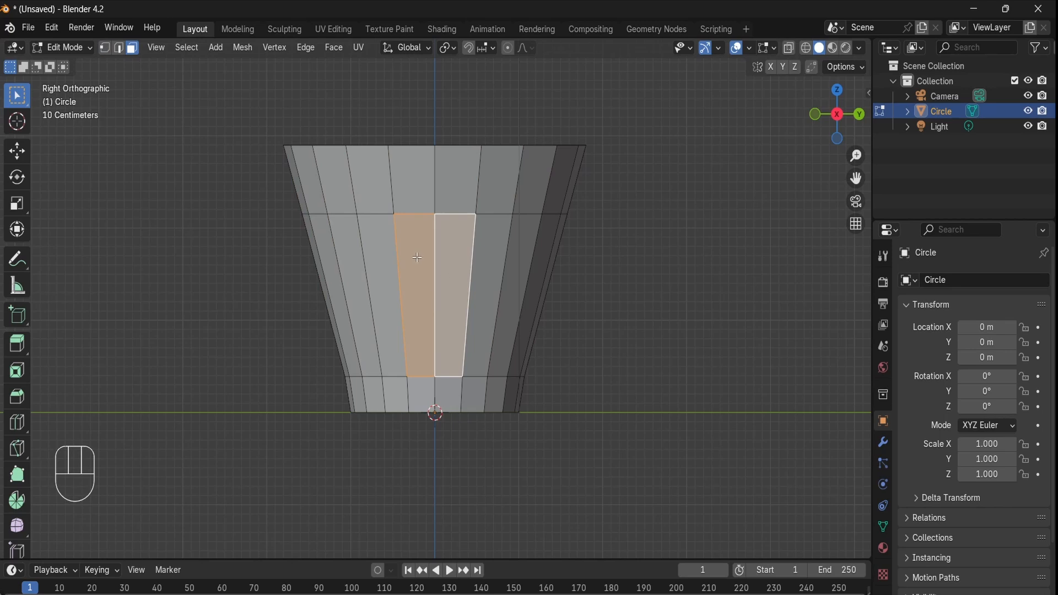
scroll(435, 284, "up", 1)
scroll(449, 295, "down", 2)
key("KP_1")
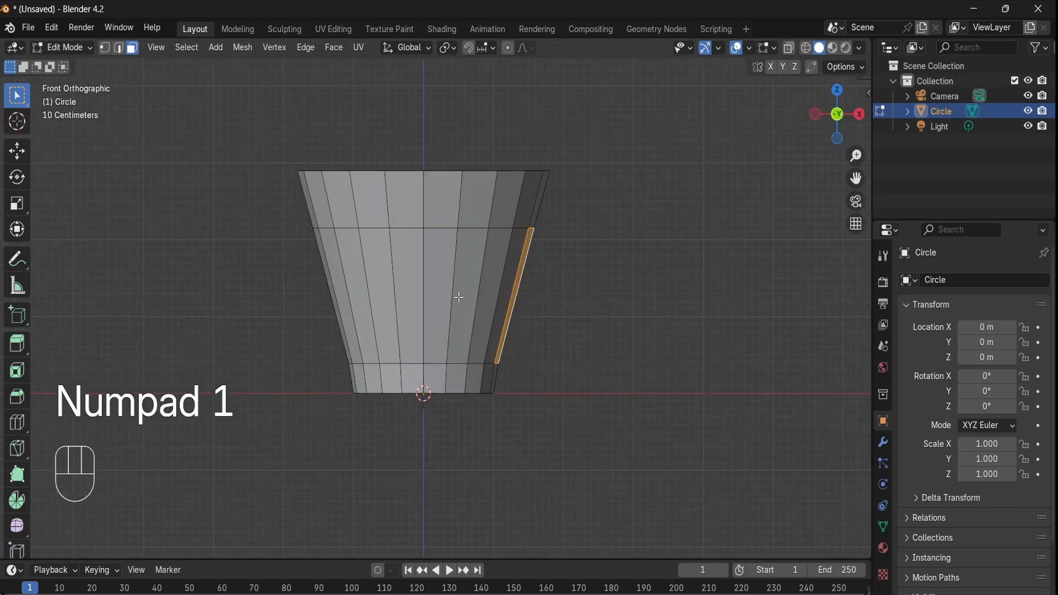
middle_click_drag(654, 289, 446, 288, "shift")
key("e")
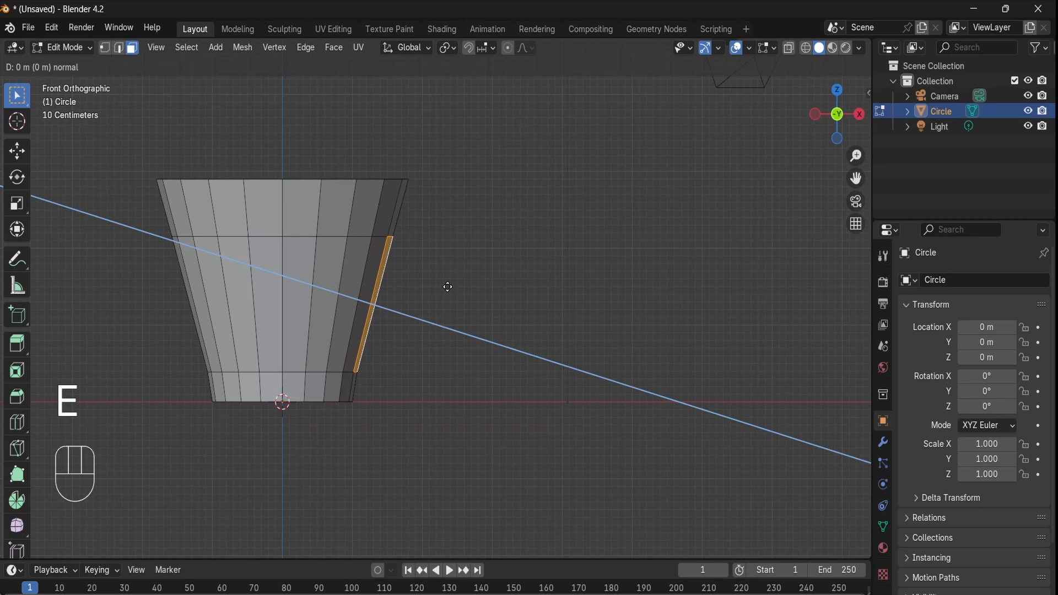
key("x")
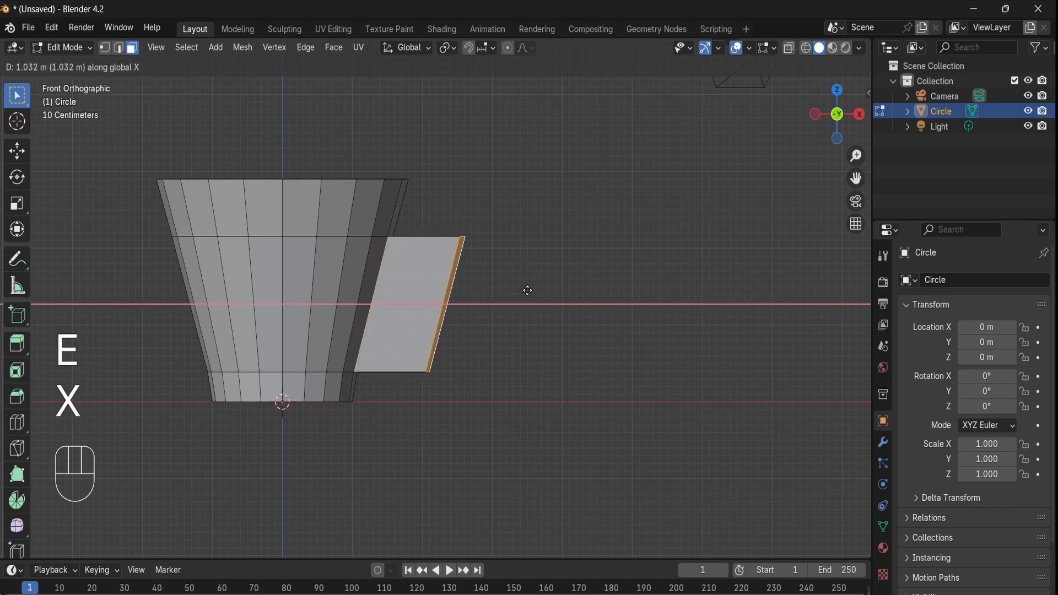
left_click(582, 295)
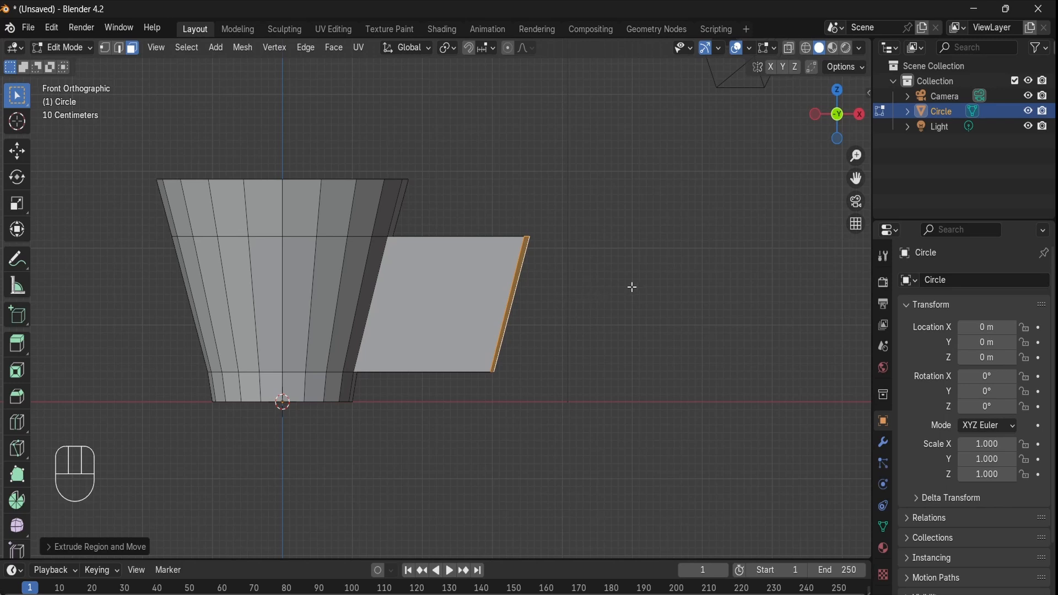
Step: Flatten the handle block's two outer end faces by scaling them to 0 along X
key("s")
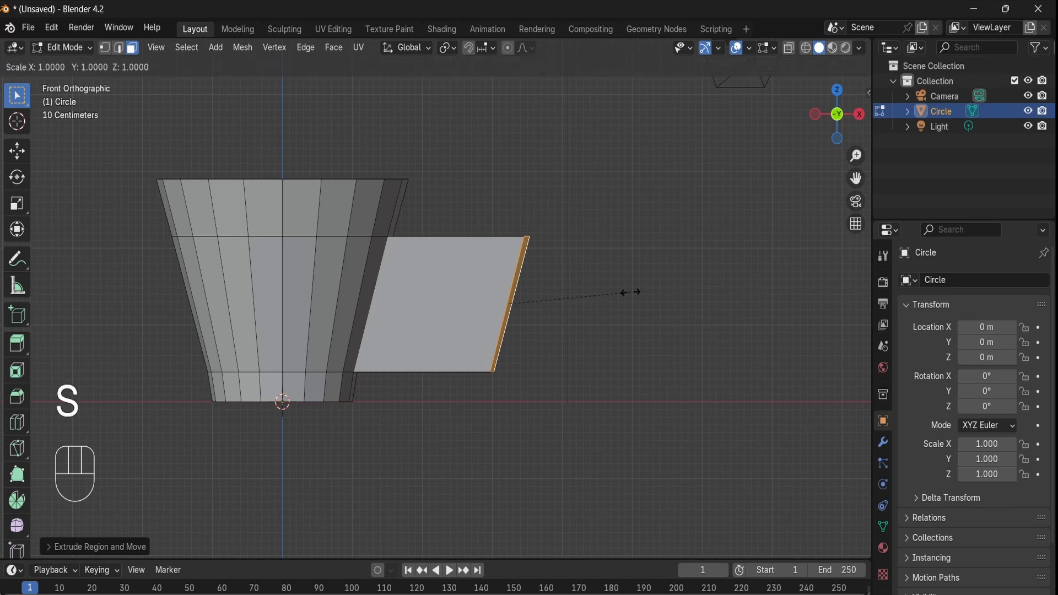
key("x")
key("KP_0")
left_click(531, 283)
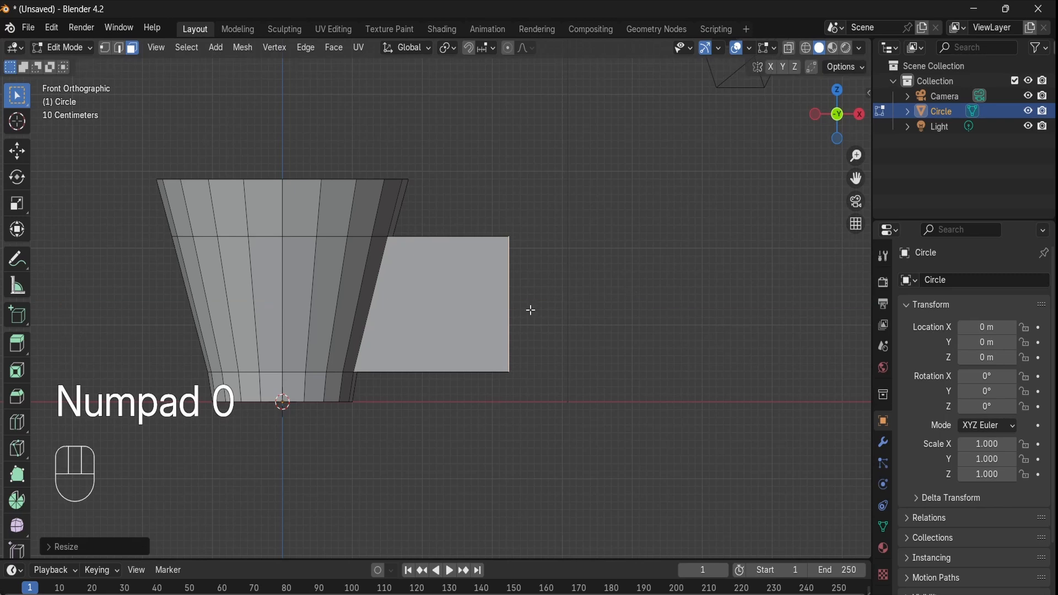
Step: Inset the two opposite large side faces of the handle block to leave an even frame around each
middle_click_drag(597, 260, 538, 293)
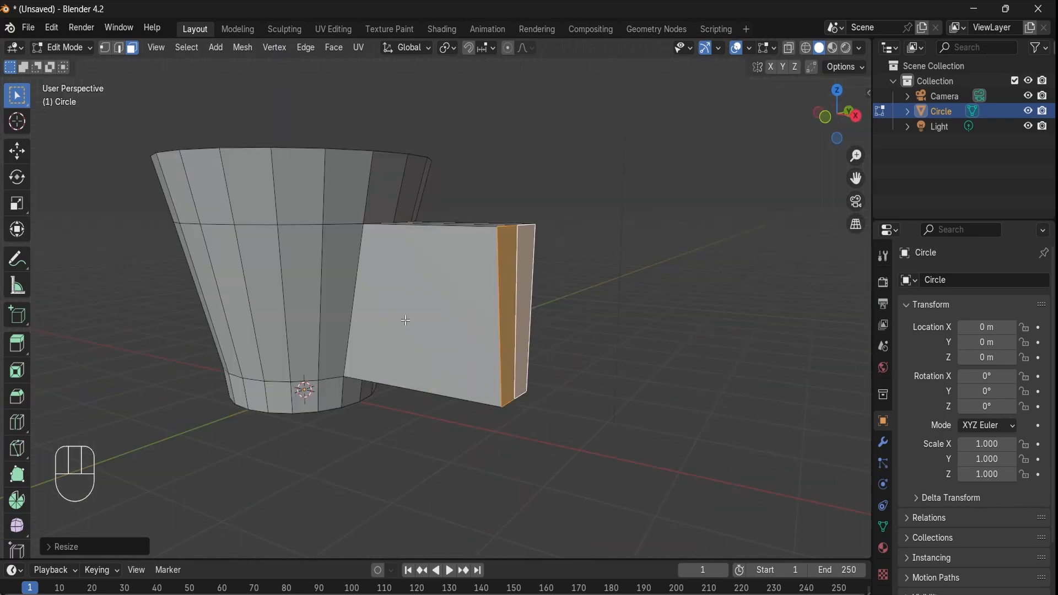
left_click(452, 345)
middle_click_drag(522, 295, 399, 275)
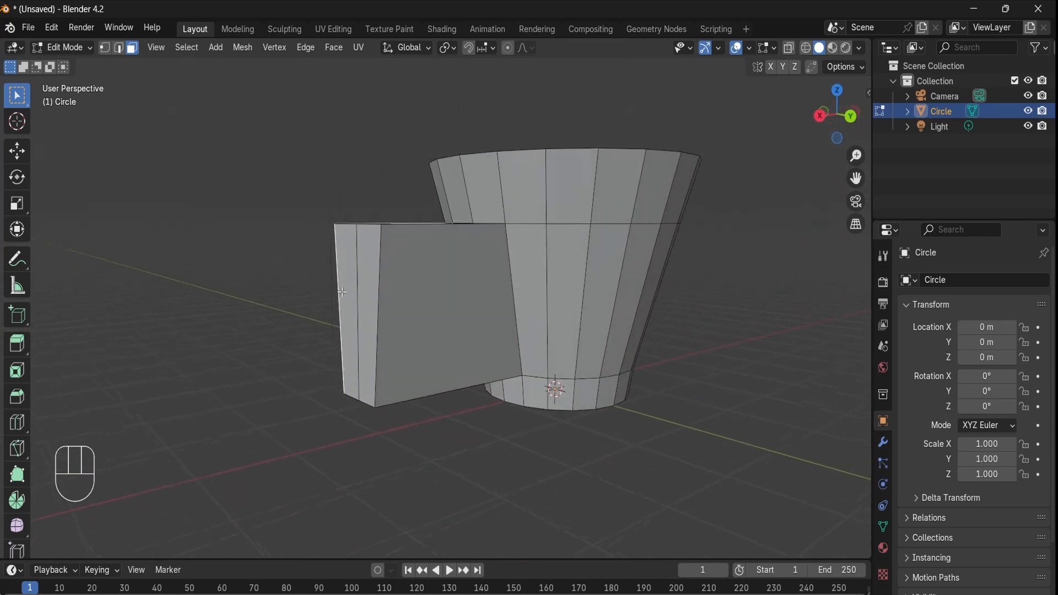
left_click(450, 277, "shift")
middle_click_drag(405, 331, 648, 334)
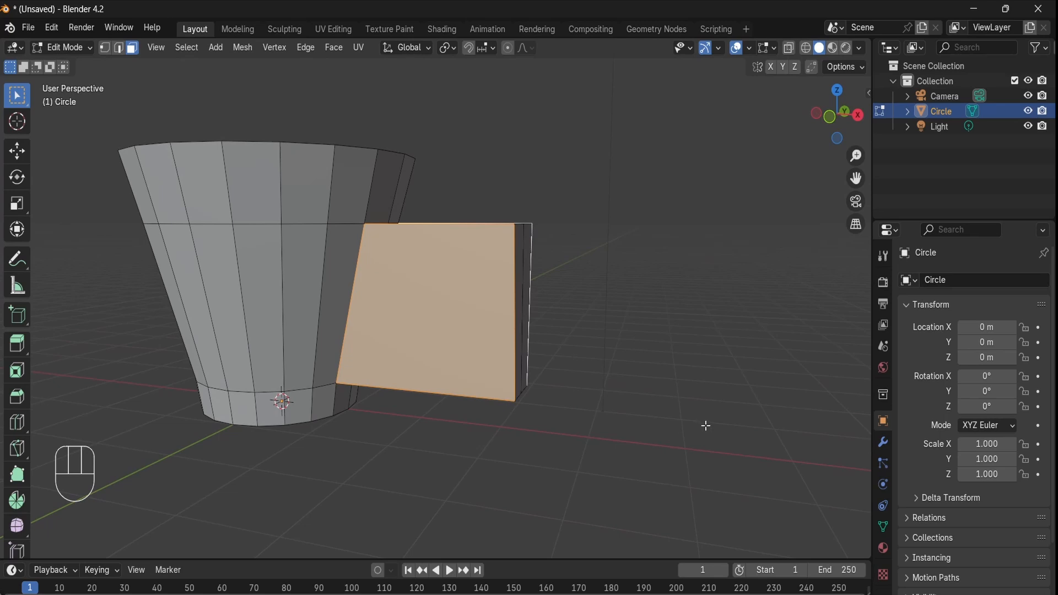
key("i")
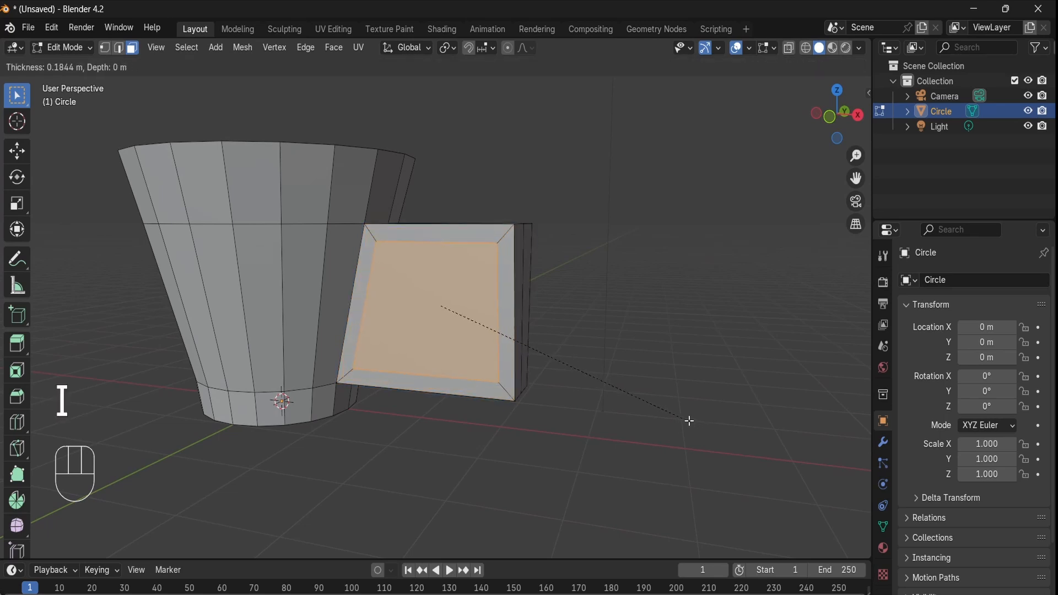
left_click(680, 418)
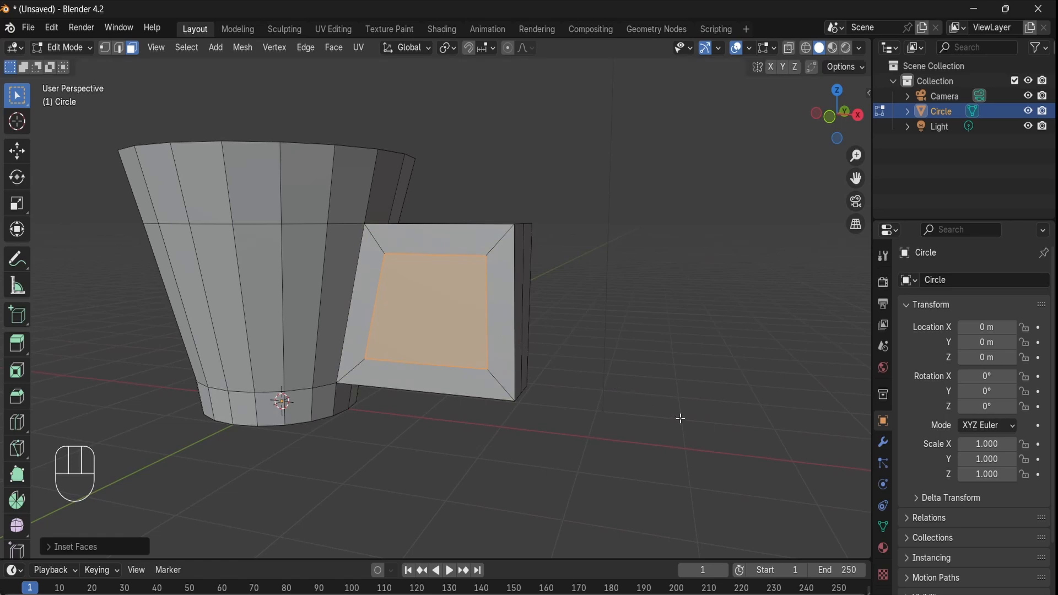
Step: Delete the two inset faces to make an opening through the handle block
key("KP_1")
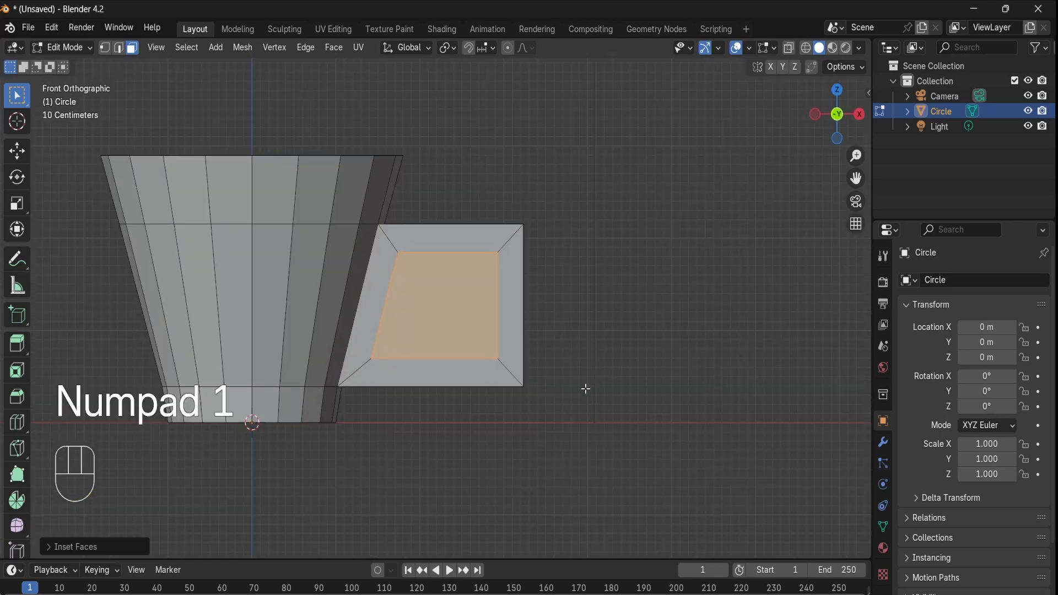
scroll(565, 296, "up", 2)
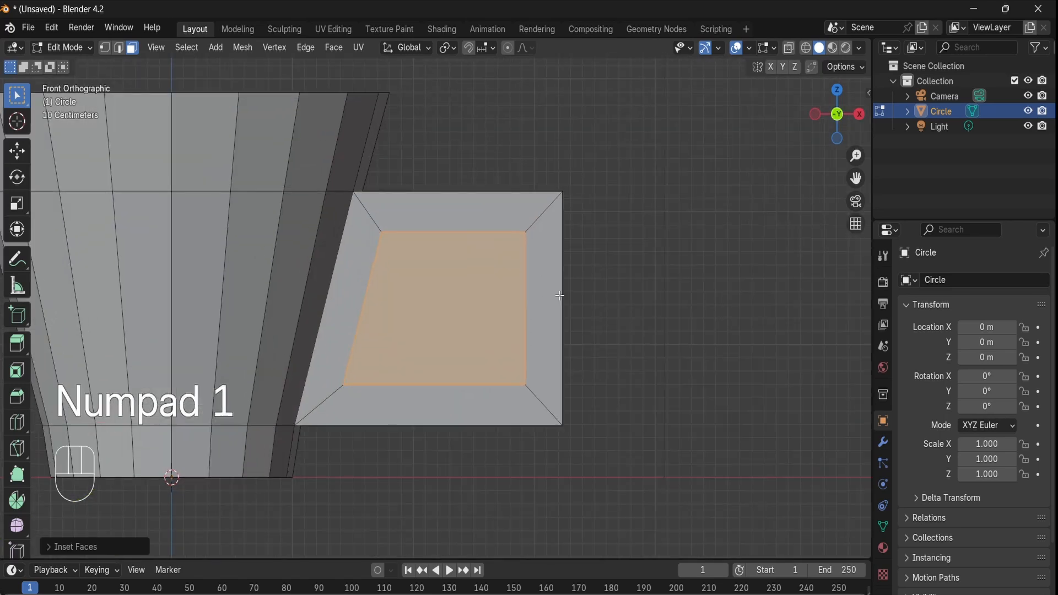
key("x")
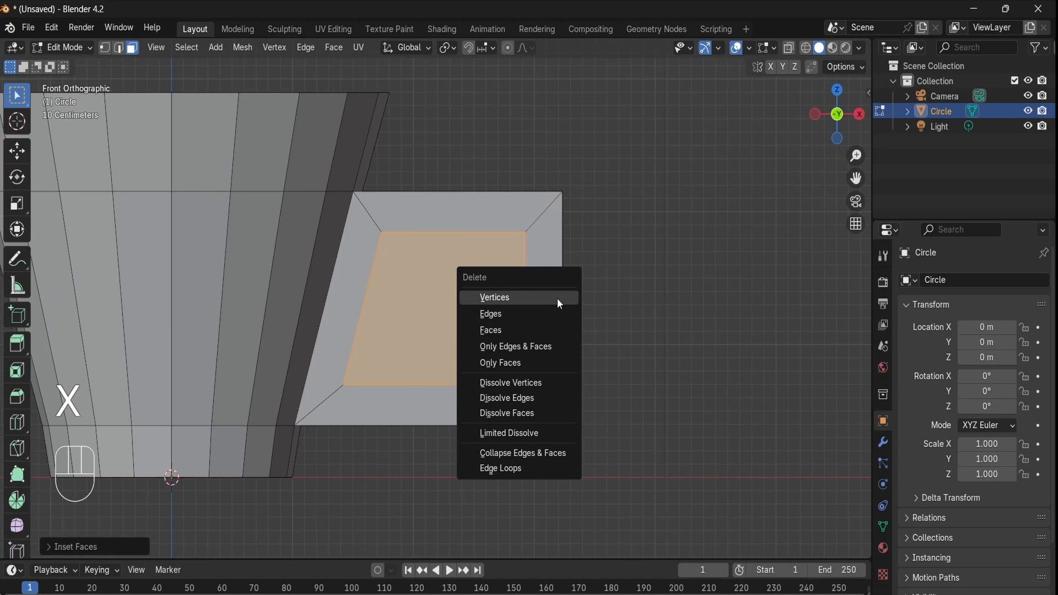
left_click(554, 331)
Step: Select the inner edge loops on both sides of the handle opening and join them with Bridge Edge Loops
middle_click_drag(560, 315, 540, 296)
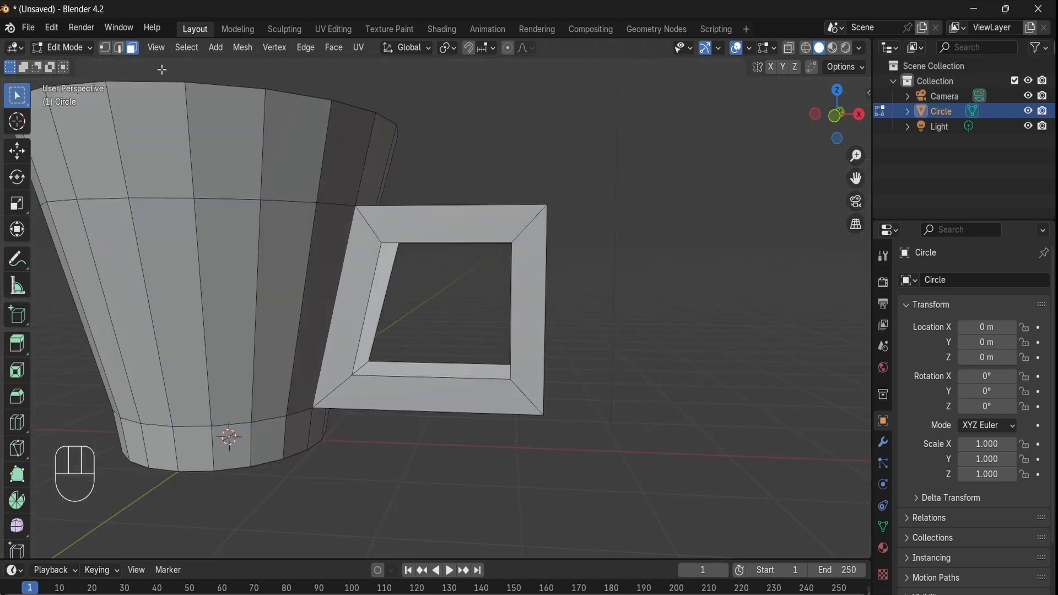
left_click(120, 52)
middle_click_drag(395, 210, 376, 192)
scroll(376, 209, "up", 2)
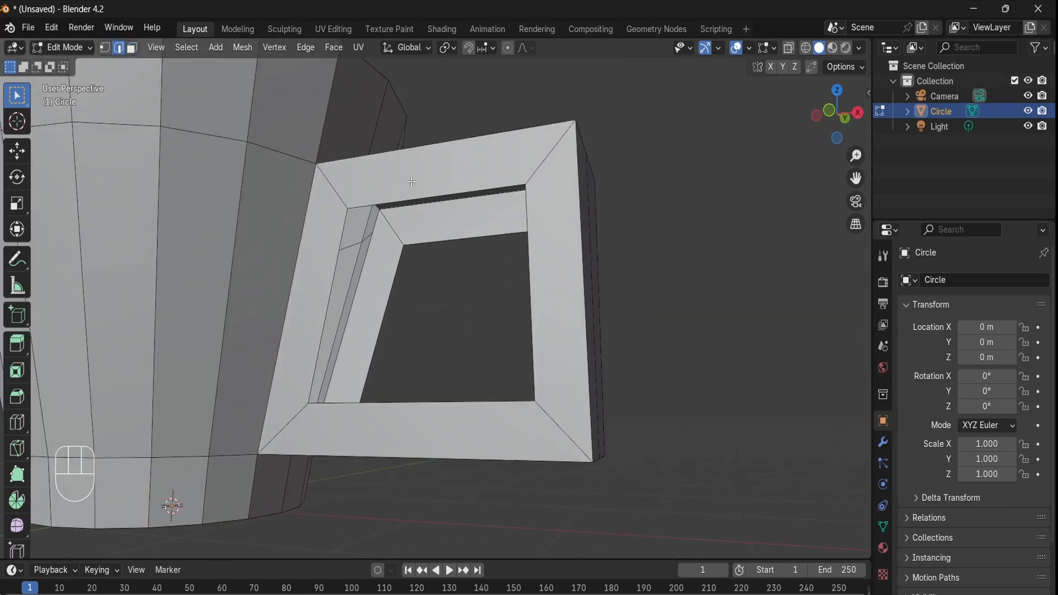
middle_click_drag(463, 186, 451, 203)
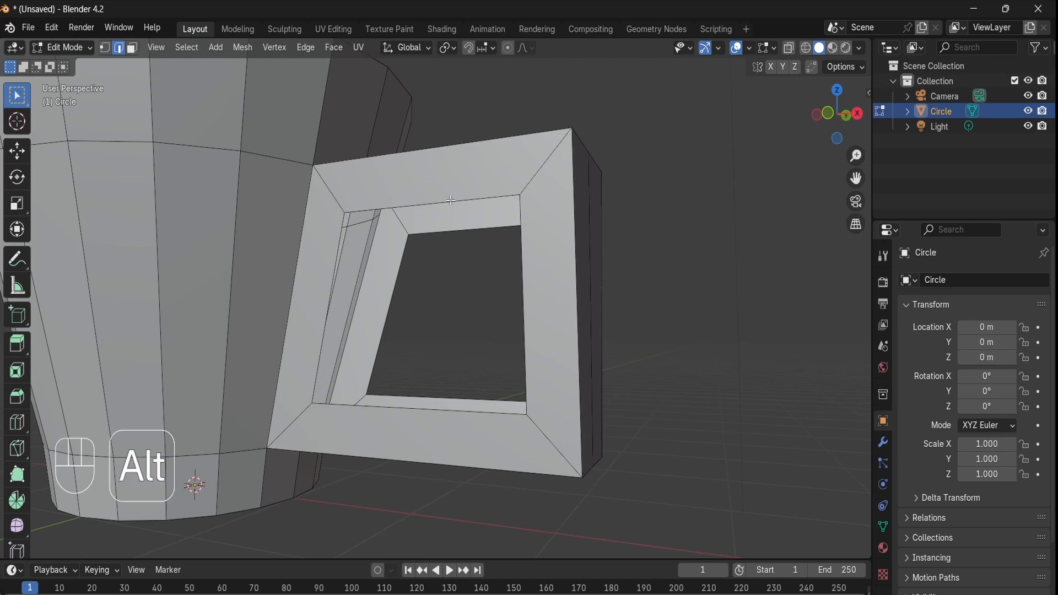
left_click(451, 200, "alt+shift")
middle_click_drag(694, 257, 487, 277)
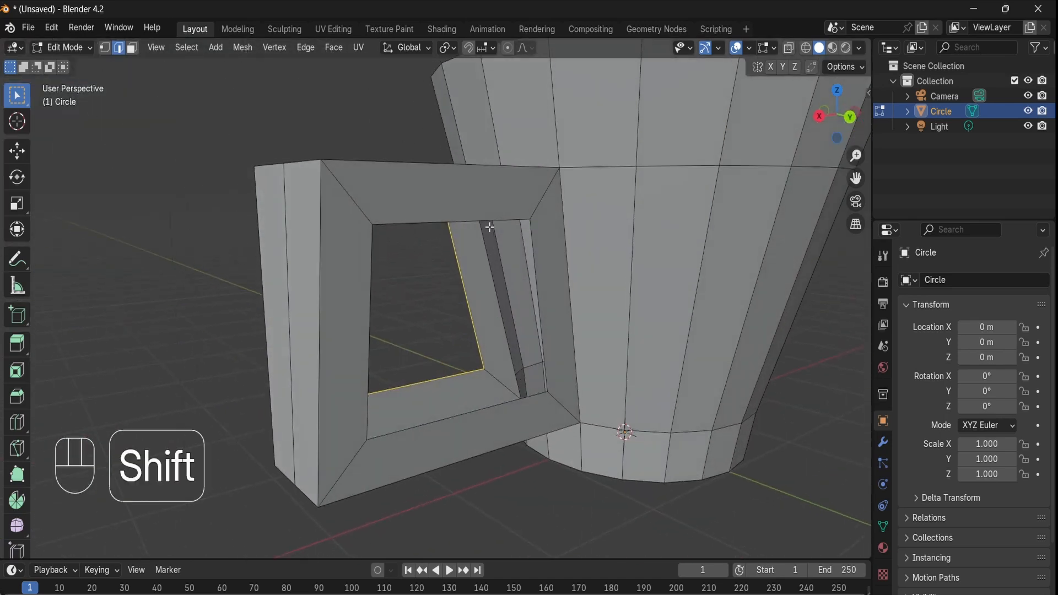
left_click(417, 222, "alt+shift")
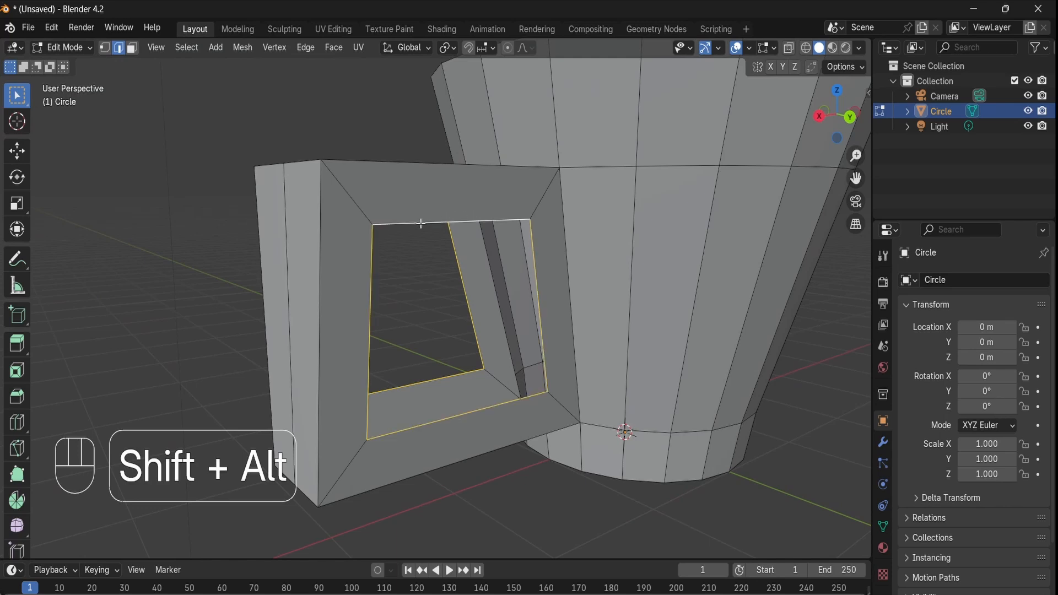
middle_click_drag(404, 329, 534, 290)
key("ctrl+e")
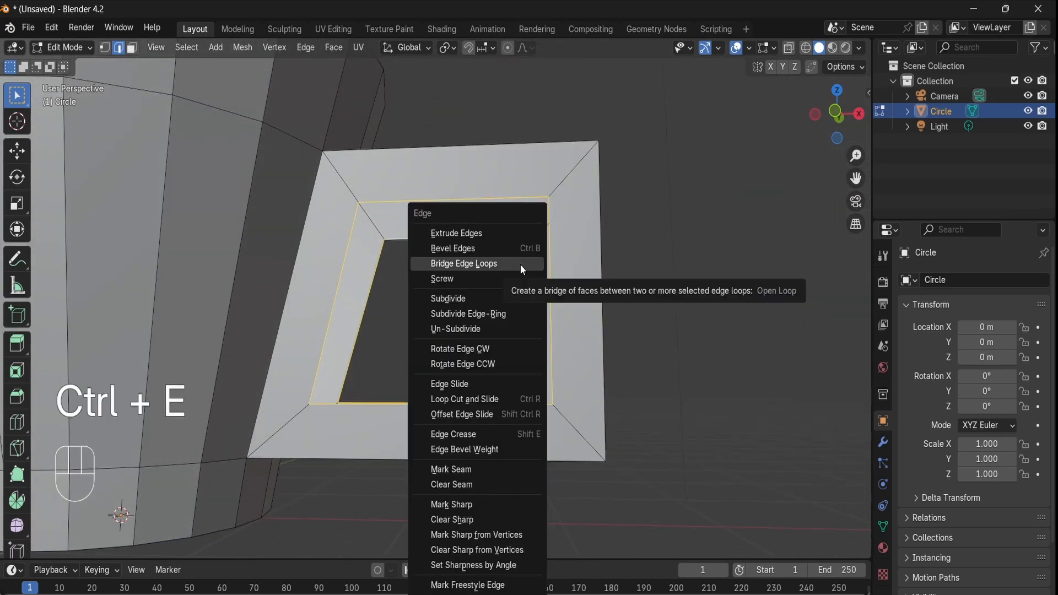
left_click(521, 265)
middle_click_drag(659, 268, 664, 292)
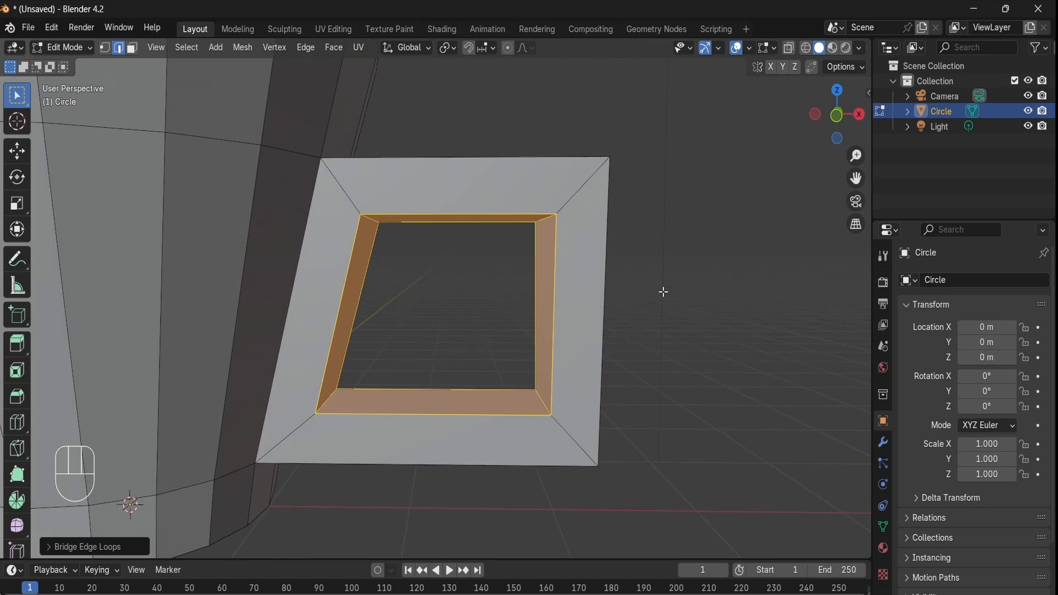
Step: In wireframe display, select the cup's bottom vertex ring and extrude it inward at about 0.7 scale
scroll(526, 387, "down", 5)
middle_click_drag(482, 331, 479, 312)
key("KP_1")
middle_click_drag(344, 353, 516, 353, "shift")
scroll(517, 353, "up", 2)
key("z")
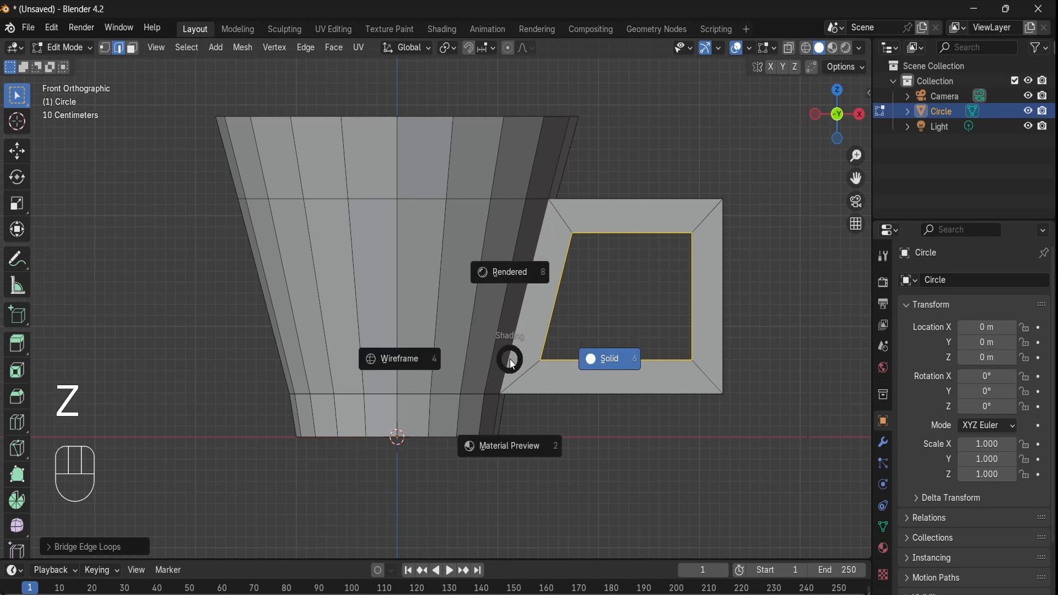
left_click(404, 365)
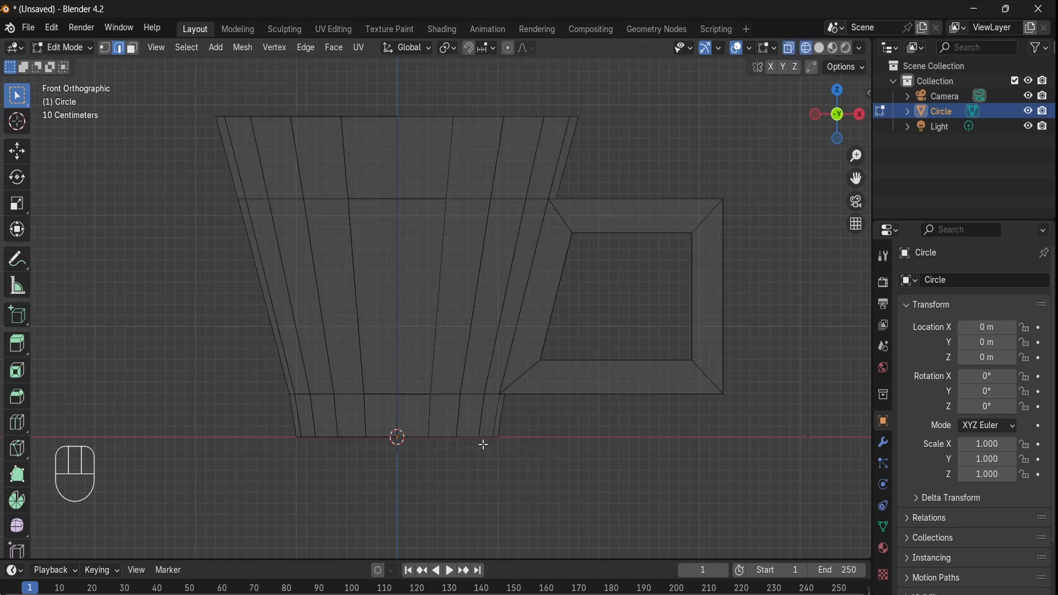
left_click(104, 47)
left_click_drag(245, 426, 626, 488)
middle_click_drag(455, 469, 643, 463)
key("e")
key("s")
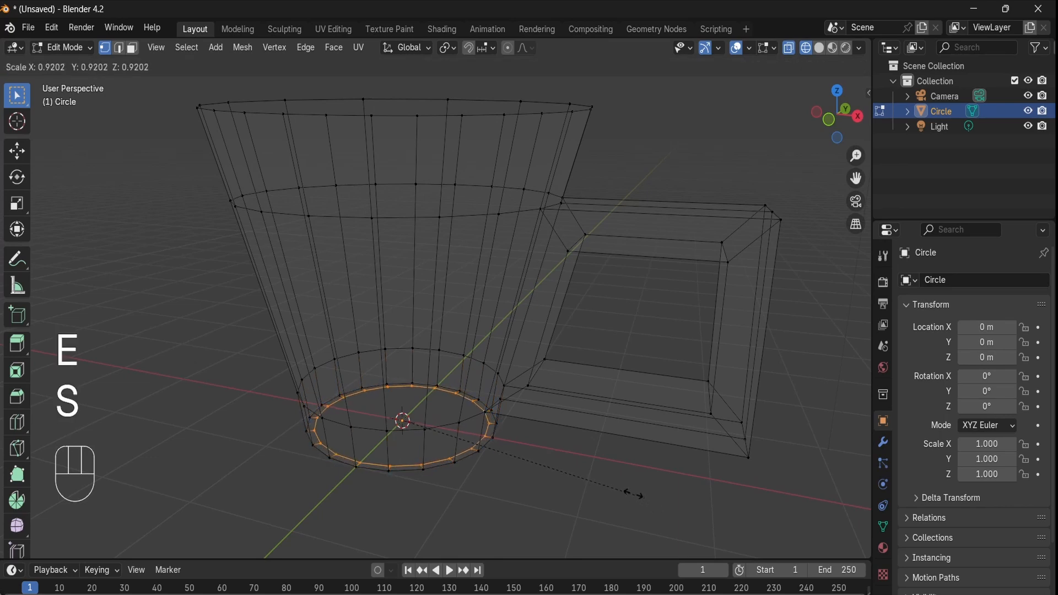
left_click(585, 452)
Step: Extrude the bottom ring inward again at about 0.5 scale and fill the remaining centre with a face
scroll(594, 452, "up", 2)
middle_click_drag(638, 408, 644, 310, "shift")
key("e")
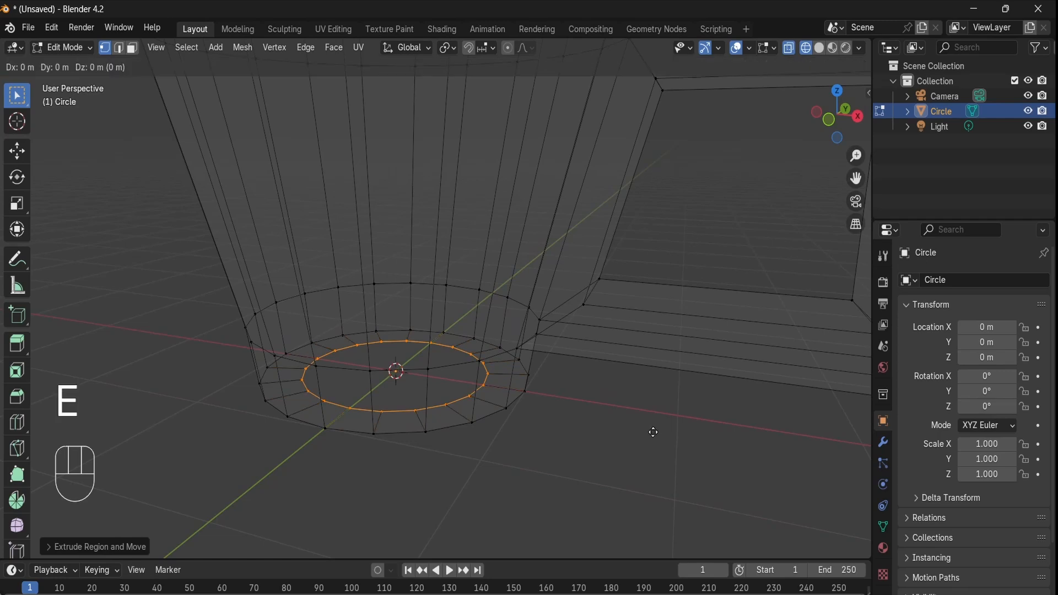
key("s")
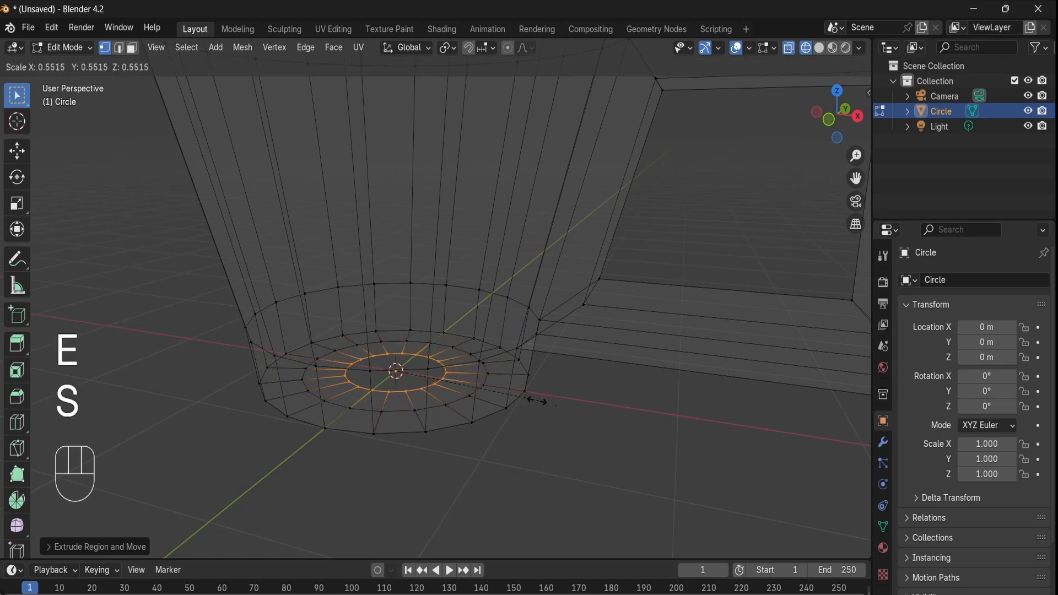
left_click(515, 395)
middle_click_drag(515, 394, 551, 427, "shift")
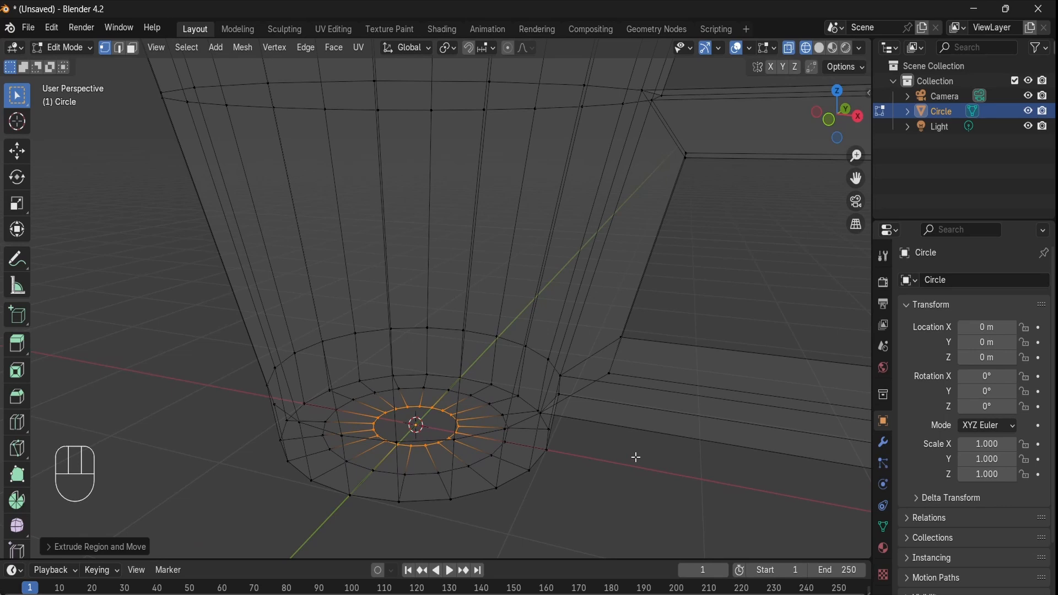
key("f")
Step: Select the cup's top vertex ring and extrude it inward at about 0.8 scale to form the rim thickness
scroll(492, 160, "down", 3)
middle_click_drag(492, 158, 540, 215, "shift")
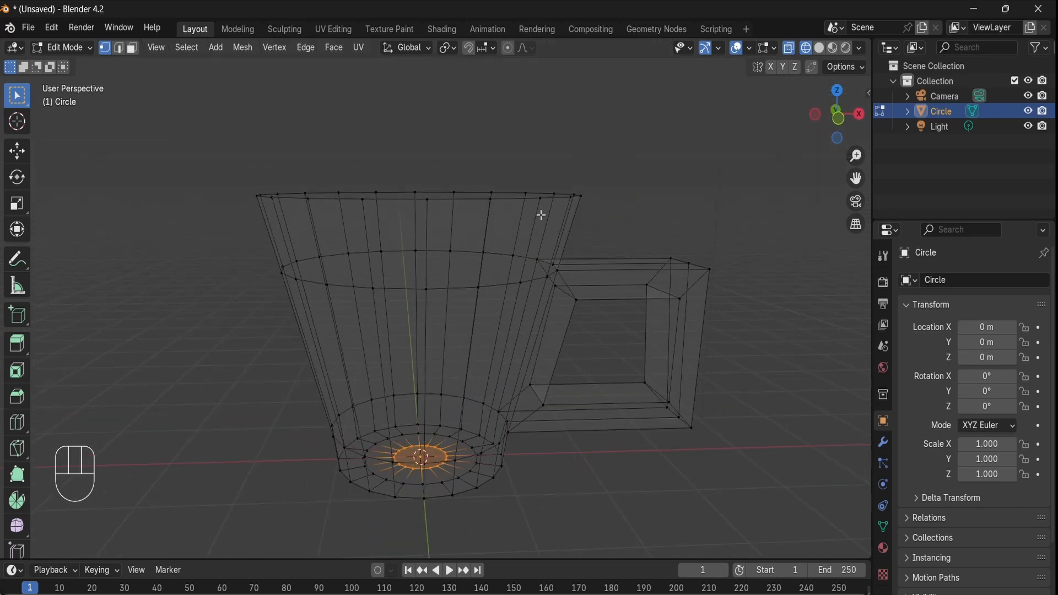
key("KP_1")
left_click_drag(189, 147, 689, 207)
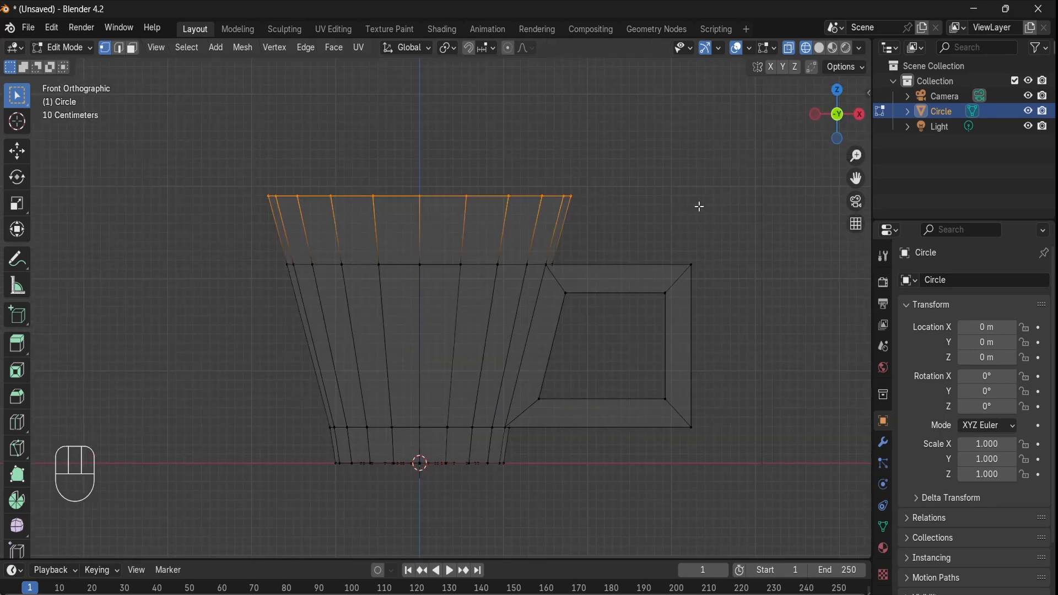
middle_click_drag(733, 199, 719, 243)
key("e")
key("s")
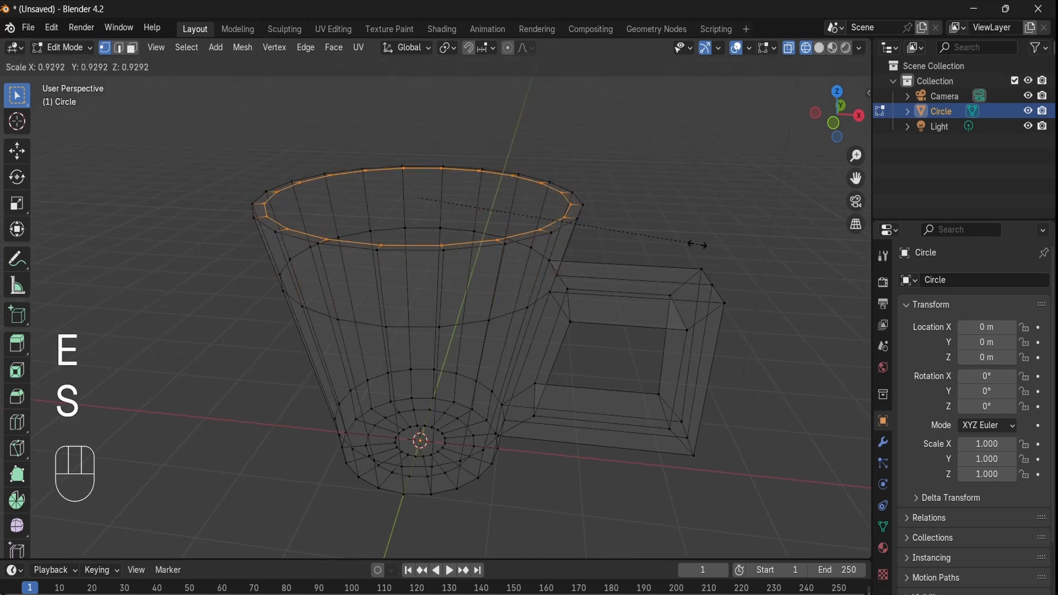
left_click(660, 238)
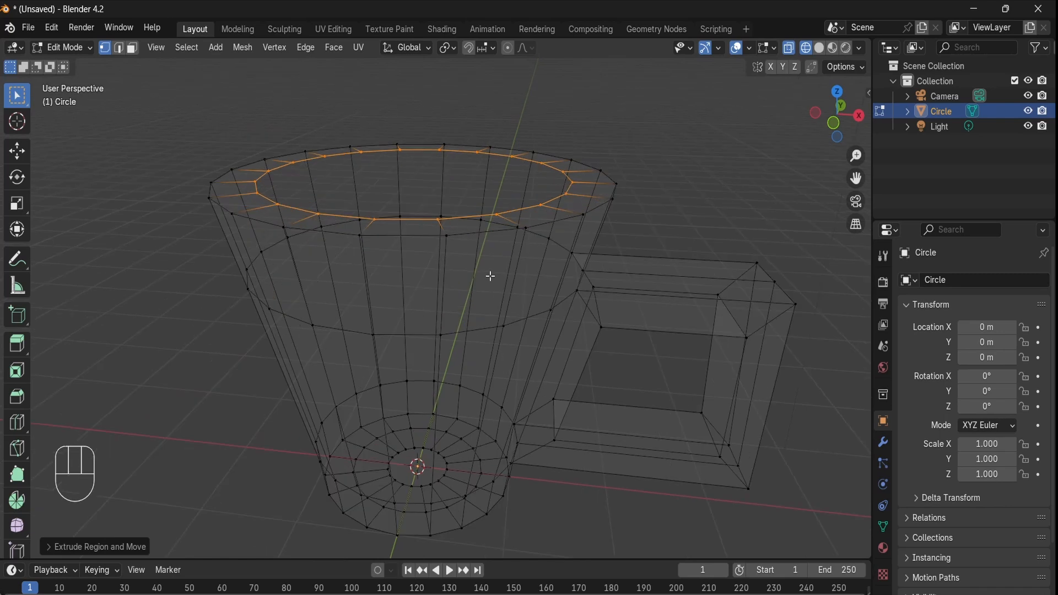
Step: Extrude the inner rim loop straight down along Z to just above the cup's base
key("KP_1")
middle_click_drag(497, 260, 501, 232, "shift")
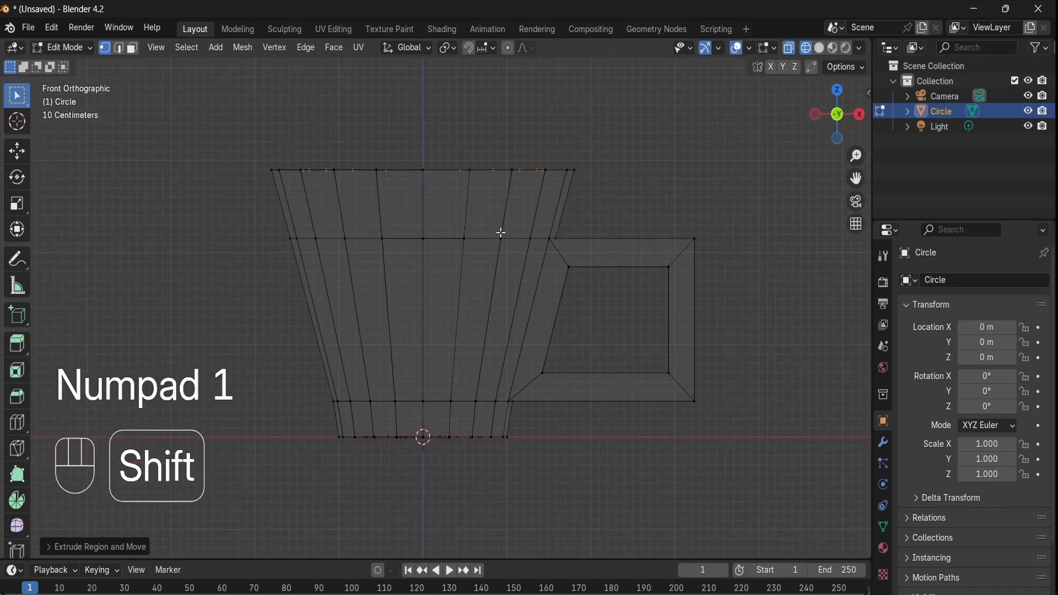
key("e")
key("z")
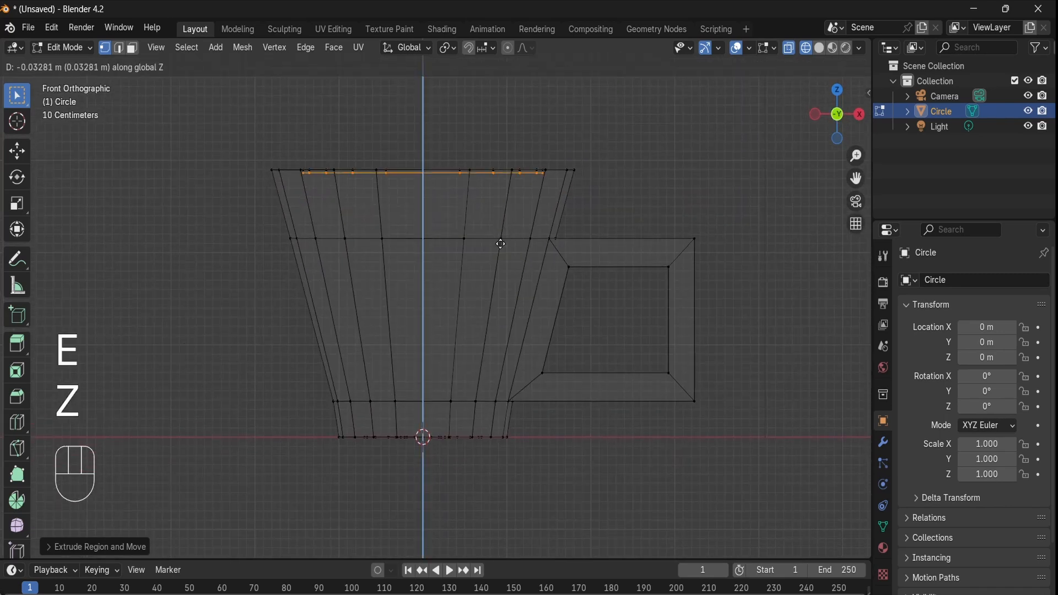
left_click(527, 485)
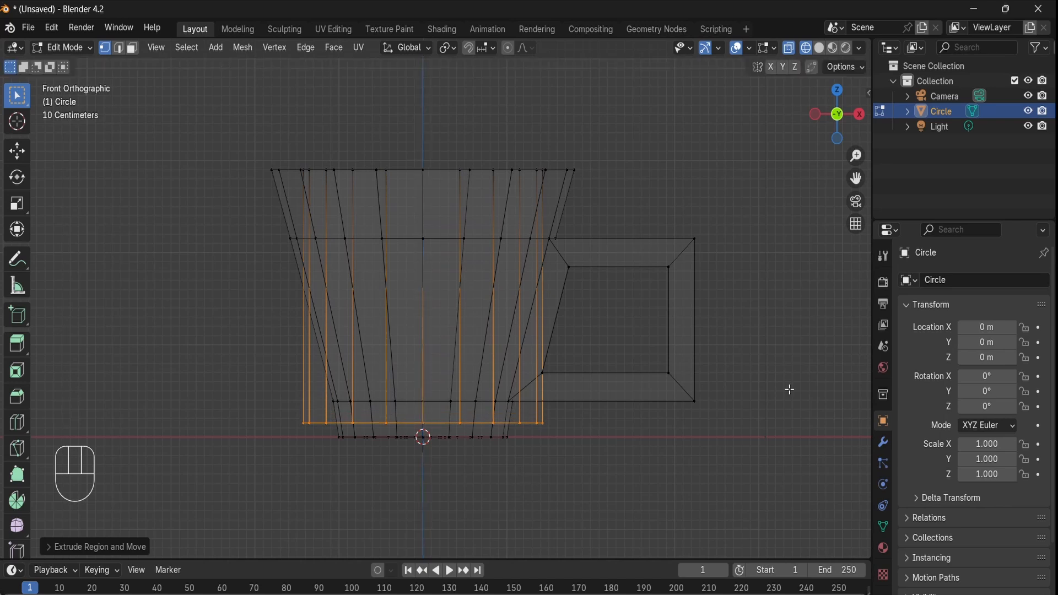
Step: Scale the inner wall's lower loop in to about 0.5 so it follows the cup's taper inside the outer wall
key("s")
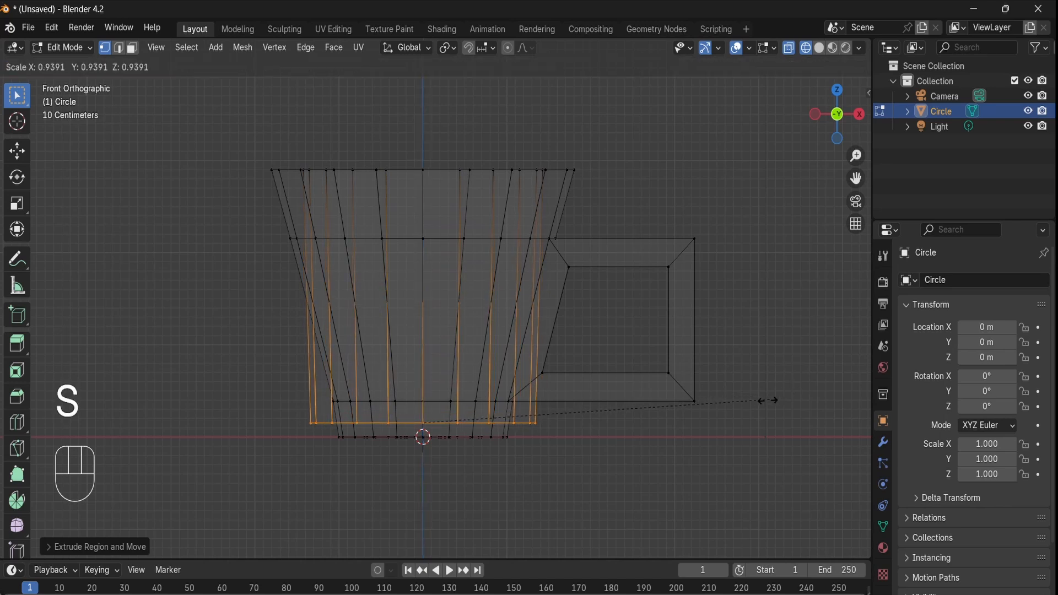
left_click(594, 410)
scroll(630, 141, "down", 1)
middle_click_drag(630, 191, 635, 268)
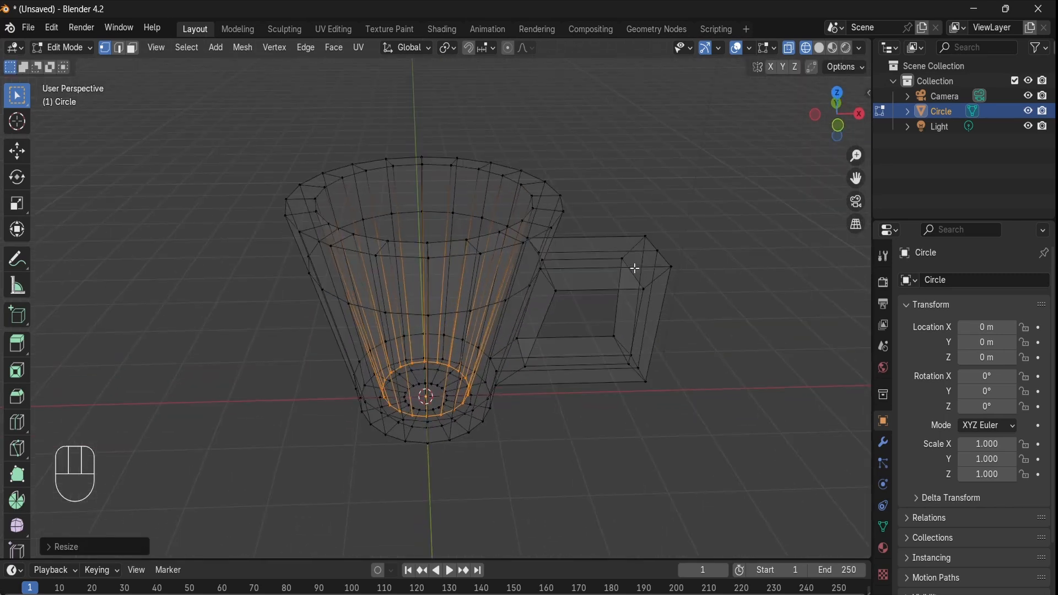
Step: Switch the viewport back to solid shading and view the cup from the side
key("z")
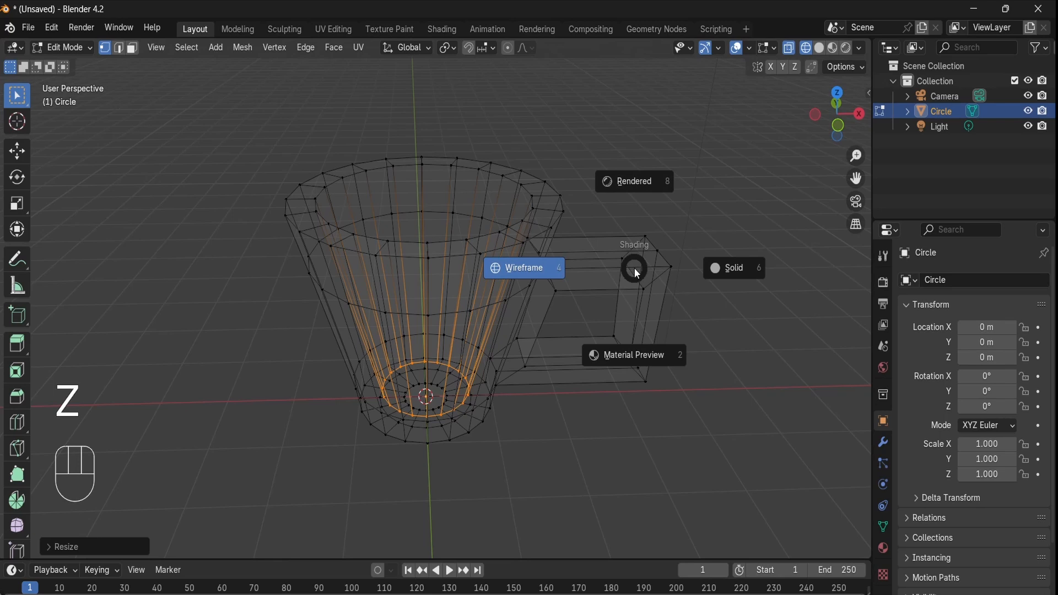
left_click(760, 274)
mouse_move(648, 280)
middle_mouse_down()
mouse_move(586, 298)
mouse_move(455, 302)
middle_mouse_up()
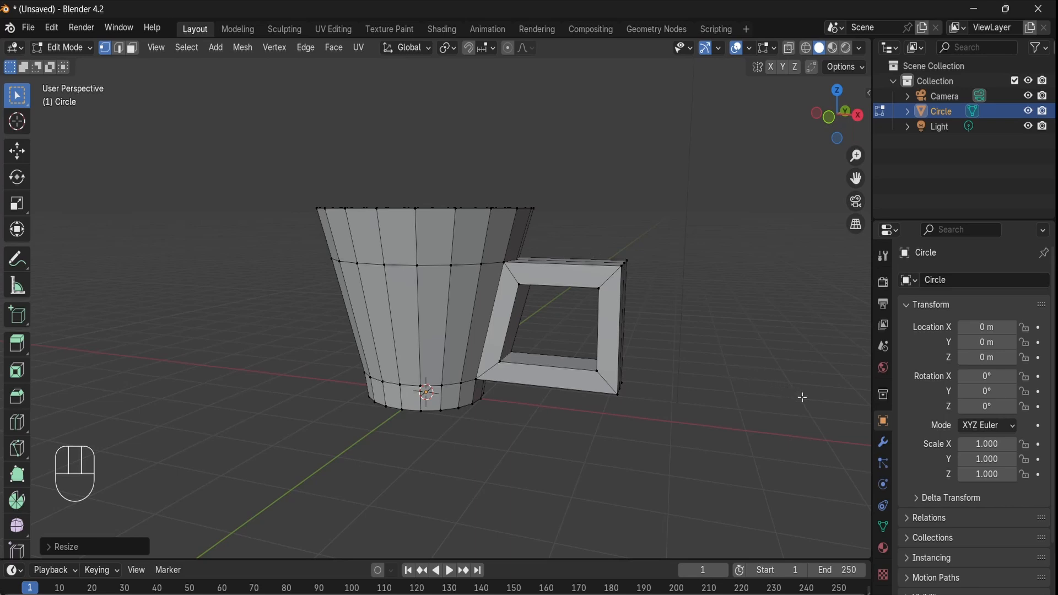
Step: Add a Subdivision Surface modifier to the cup mesh and view the result from the front
left_click(883, 443)
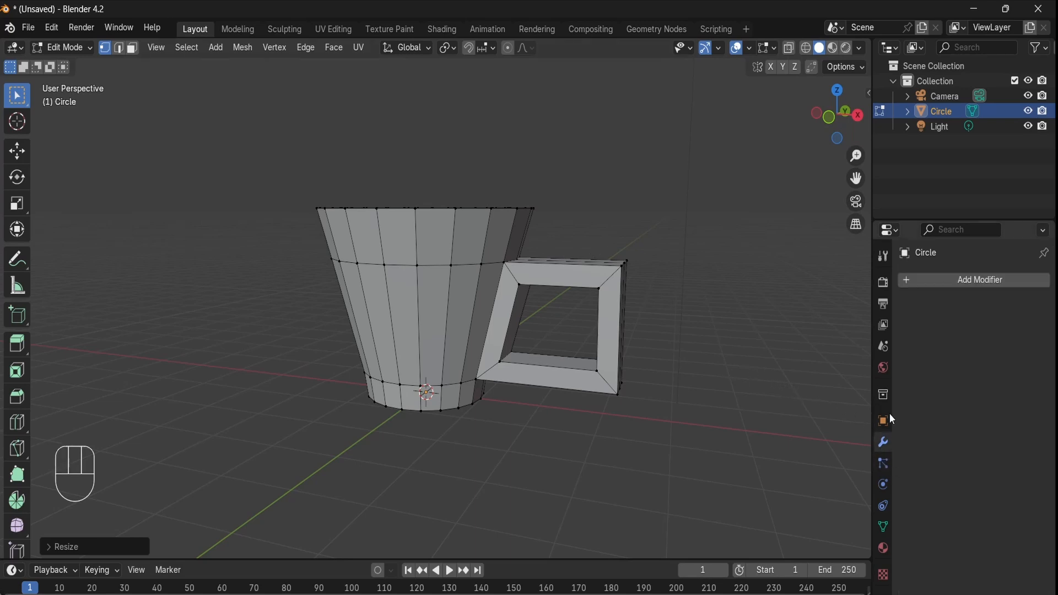
left_click(937, 281)
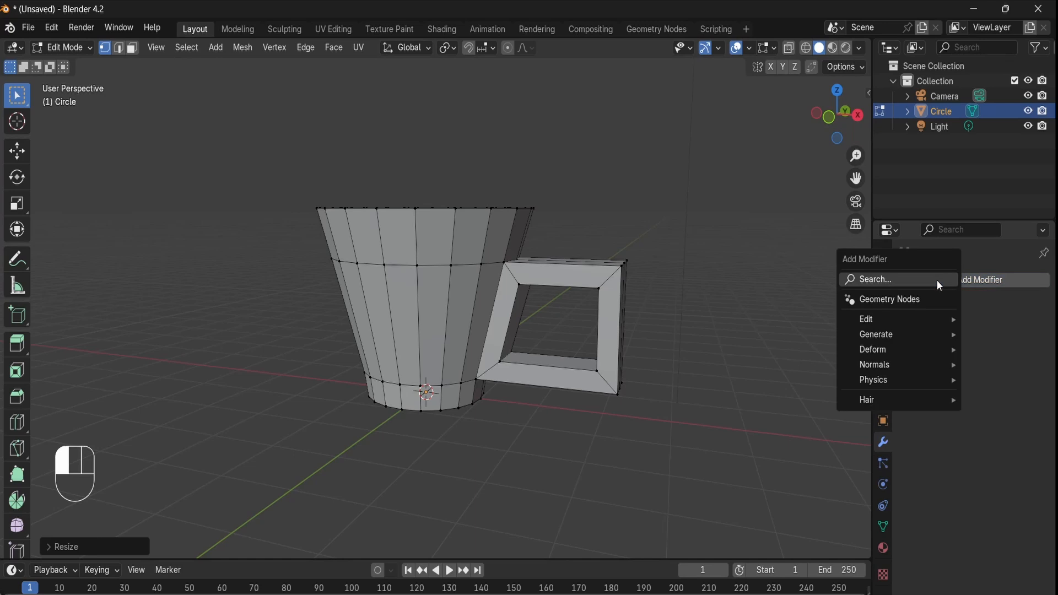
left_click(937, 279)
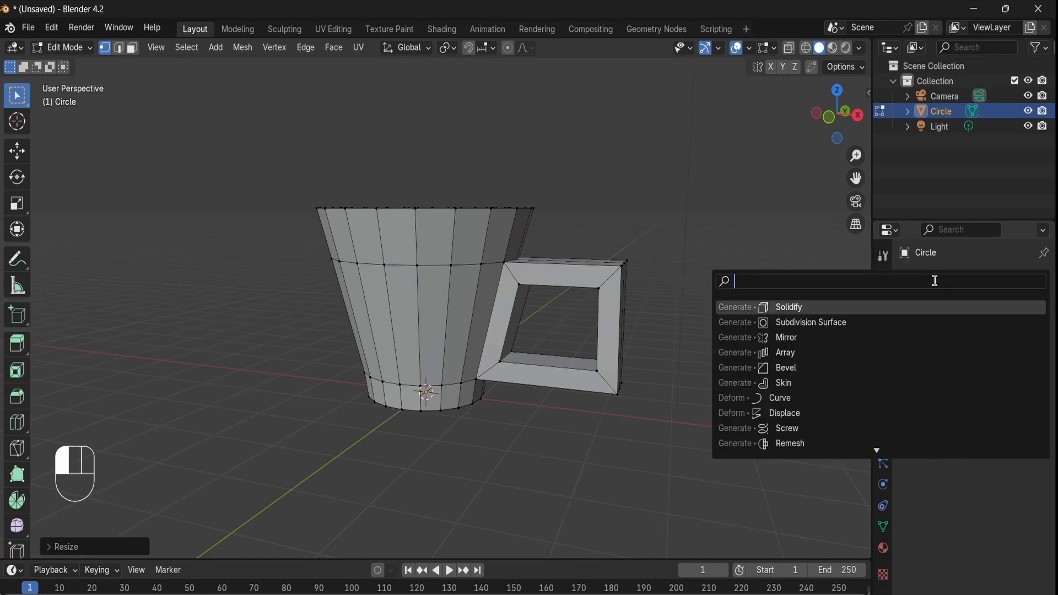
type("s")
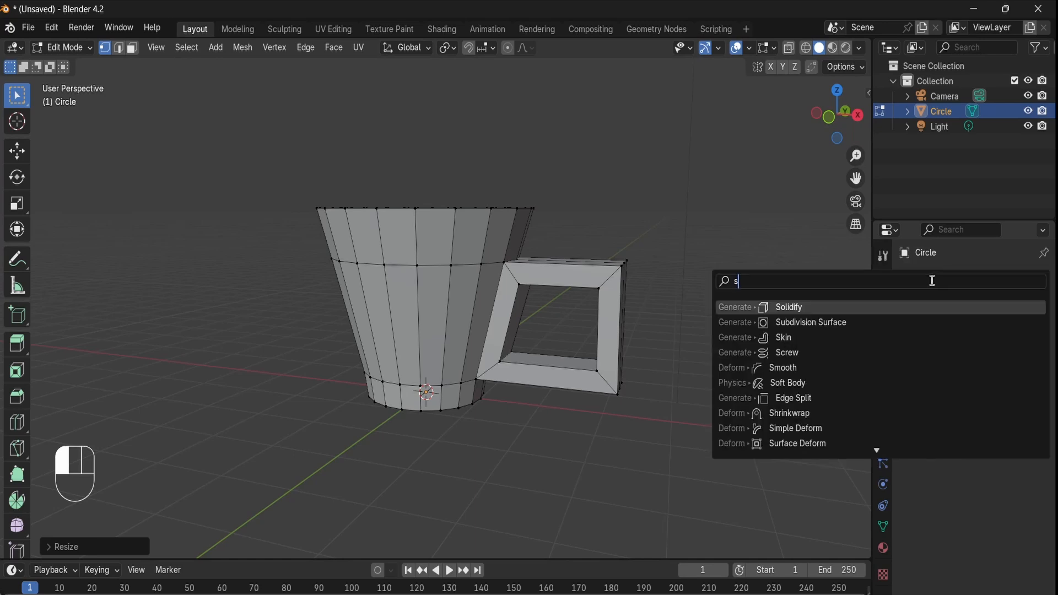
left_click(904, 322)
mouse_move(670, 380)
middle_mouse_down()
mouse_move(684, 395)
mouse_move(666, 371)
middle_mouse_up()
key("KP_1")
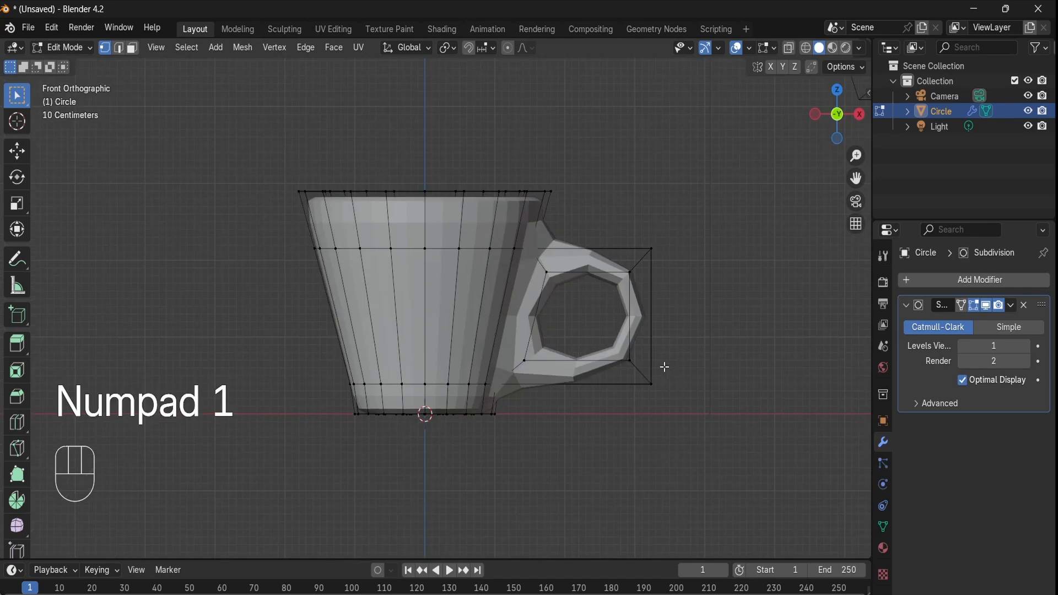
Step: Set the Subdivision modifier's viewport and render levels to 3 and make the edit cage follow the subdivided surface
middle_click_drag(572, 285, 628, 287)
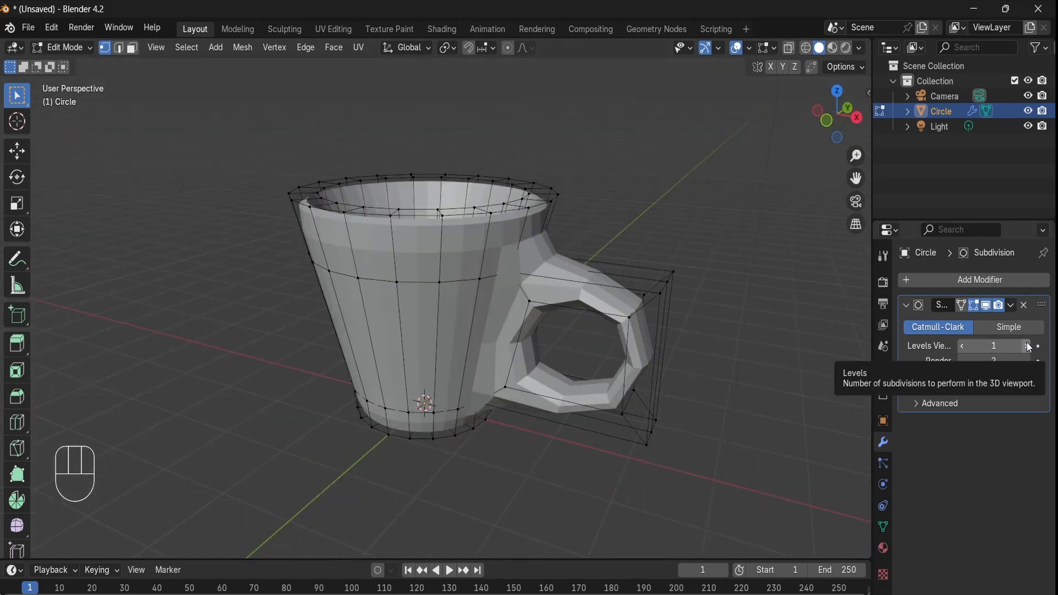
left_click(1028, 346)
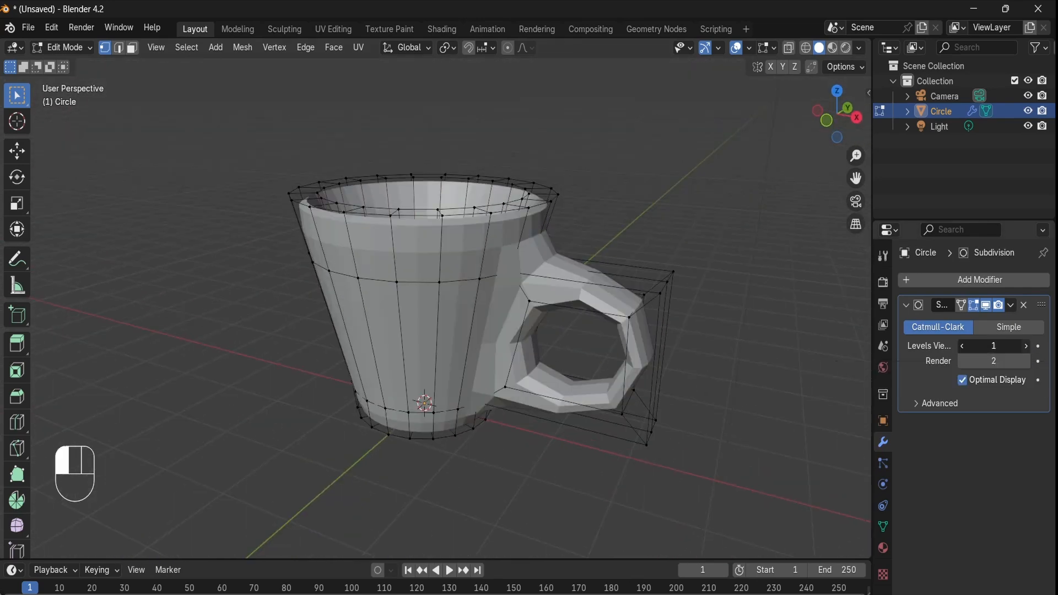
left_click(1026, 346)
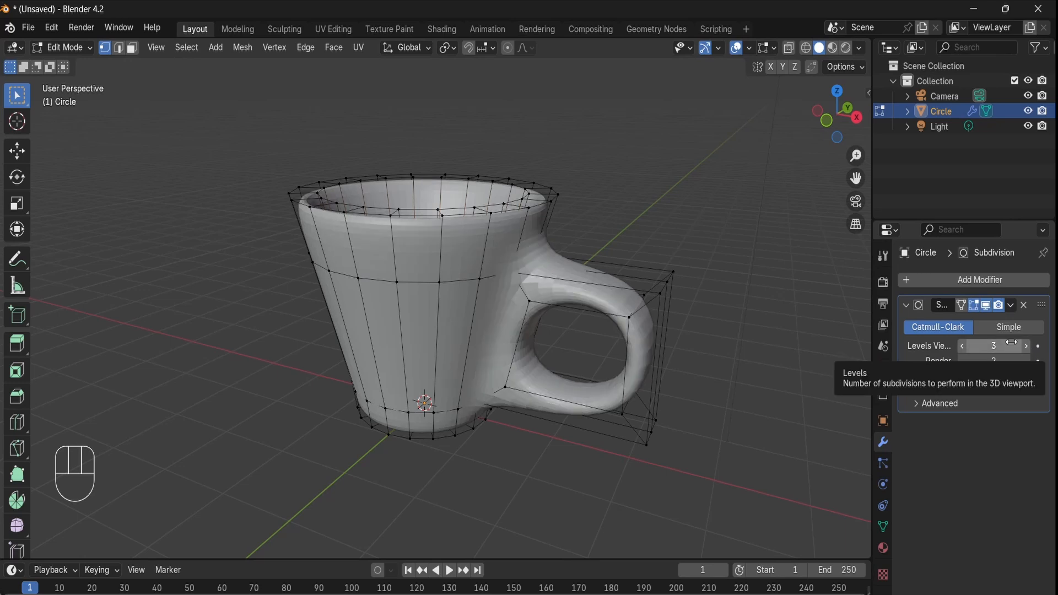
key("KP_1")
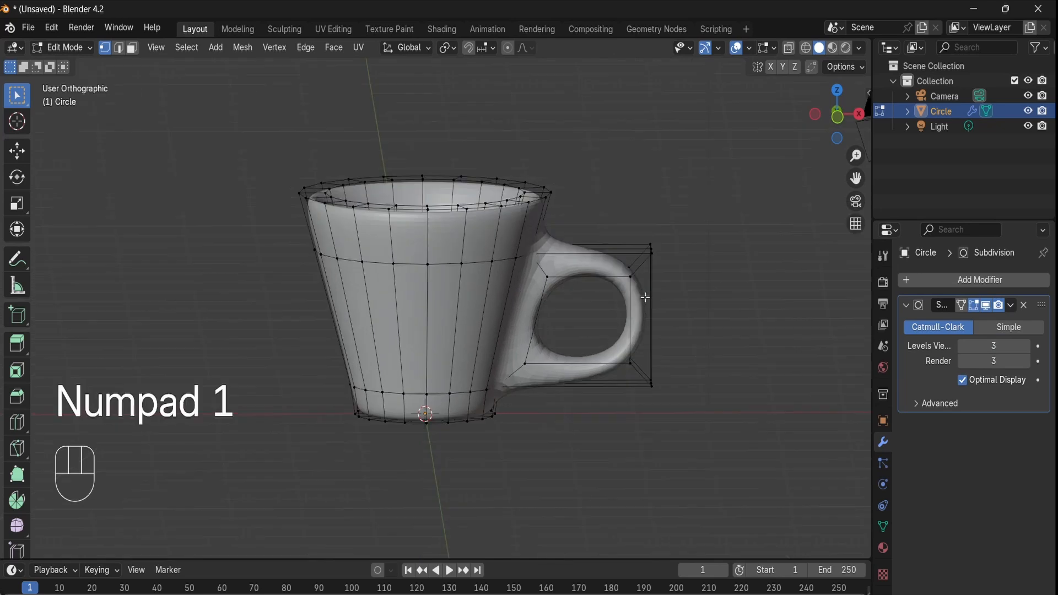
scroll(485, 214, "up", 2)
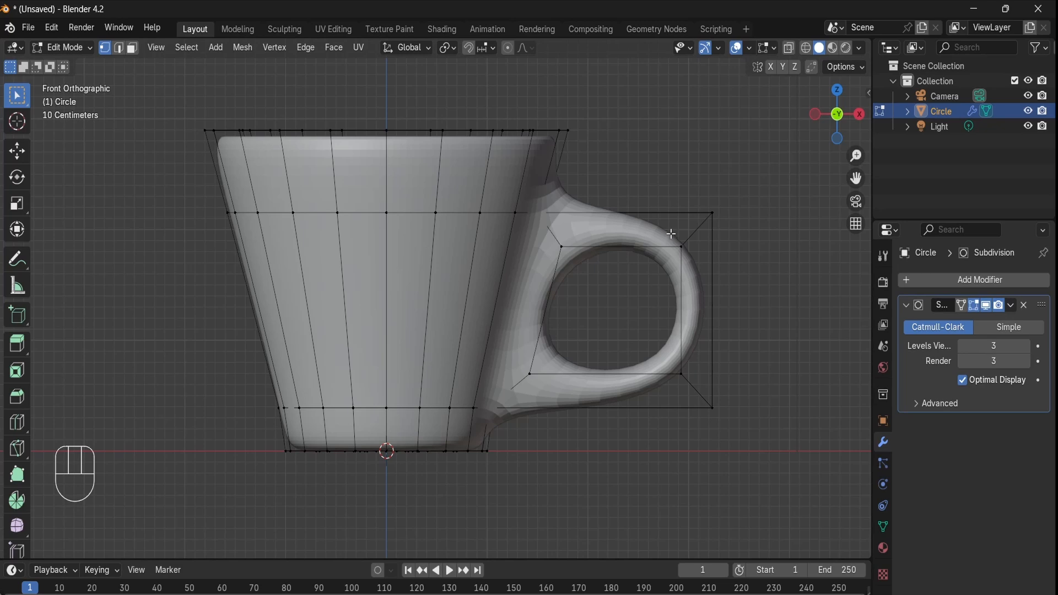
left_click(973, 307)
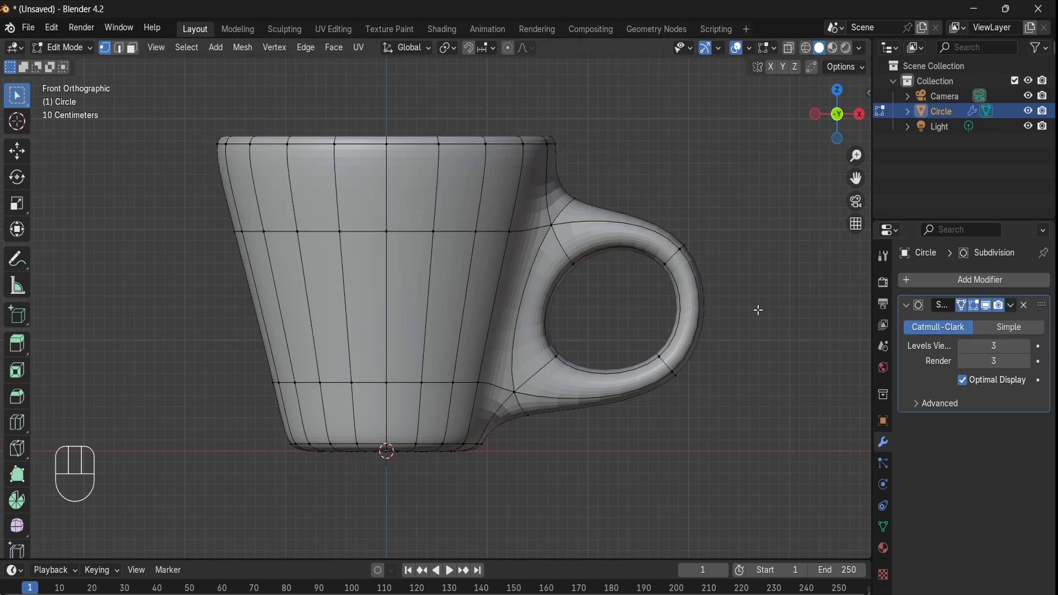
Step: In wireframe from the top, select the handle's outer end and scale it to about 0.5 along Y
middle_click_drag(664, 154, 631, 215)
key("KP_7")
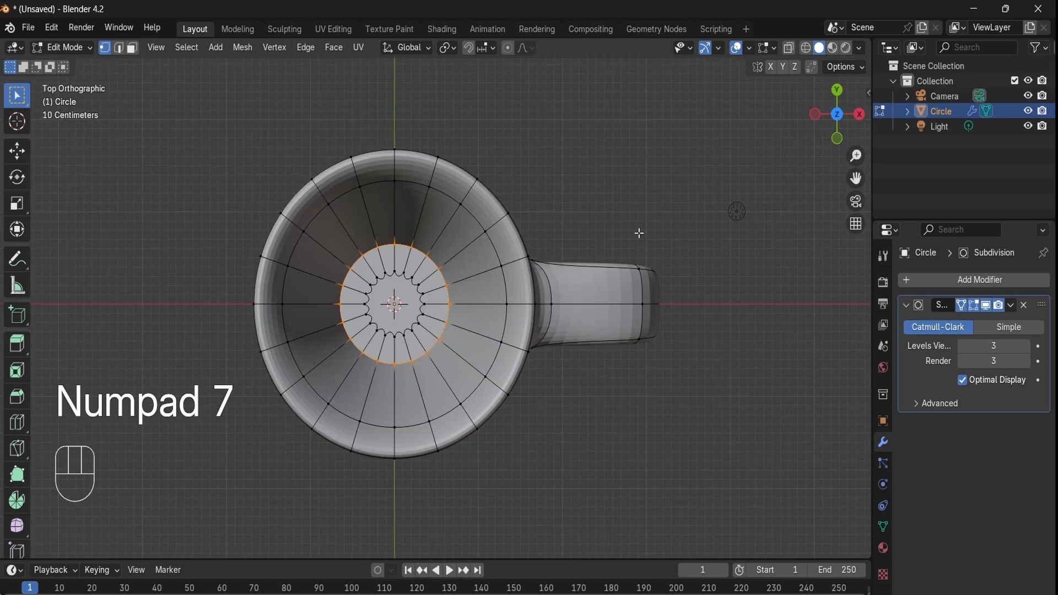
key("z")
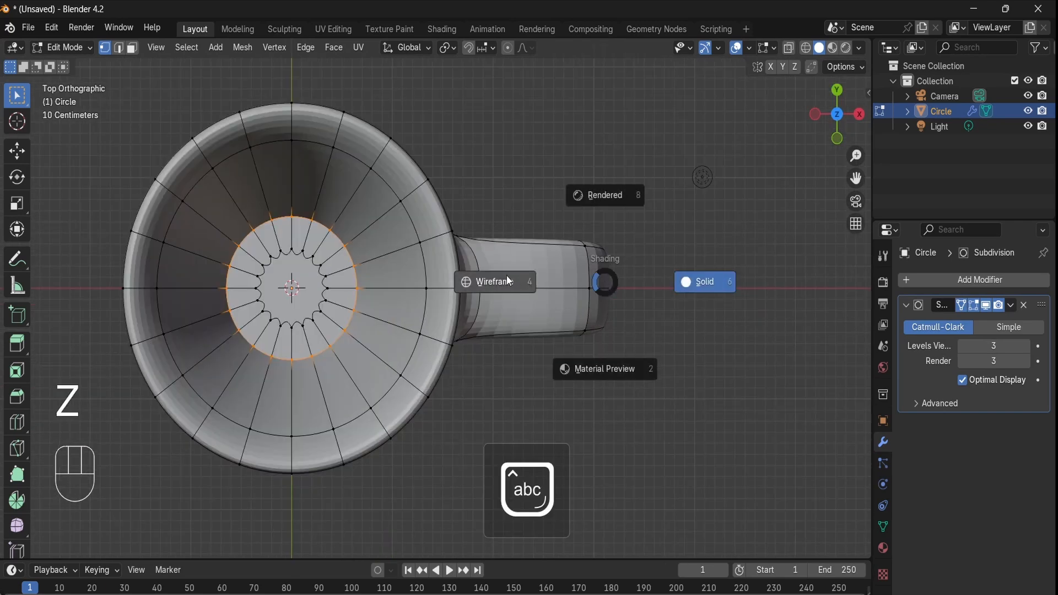
left_click(508, 276)
left_click_drag(497, 203, 683, 352)
left_click_drag(560, 185, 625, 370)
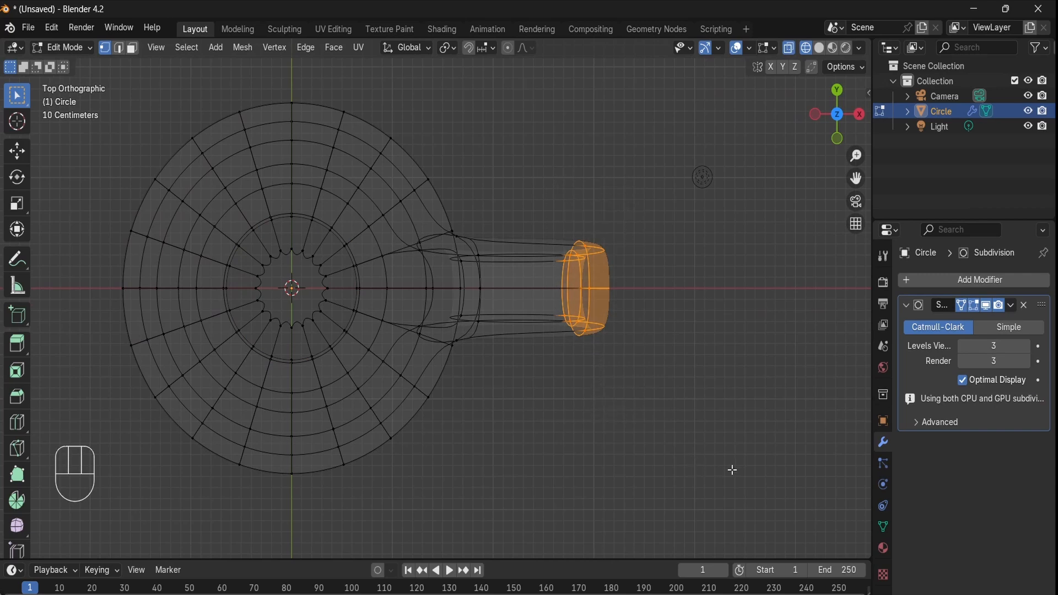
key("s")
key("y")
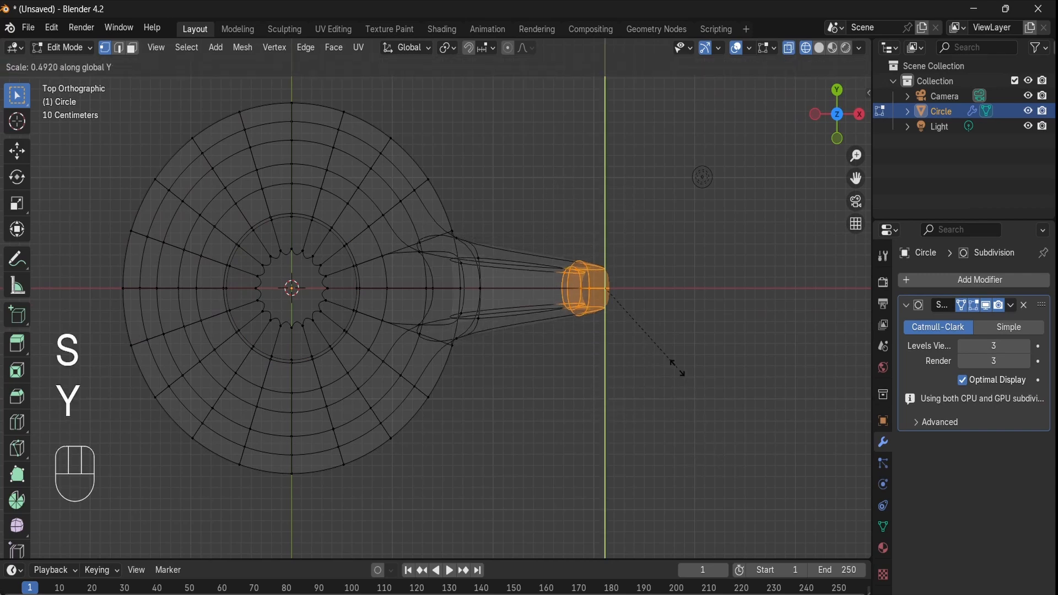
left_click(669, 351)
Step: Return the viewport to solid shading and view the cup from the front
middle_click_drag(668, 349, 597, 148)
middle_click_drag(616, 280, 590, 330)
key("z")
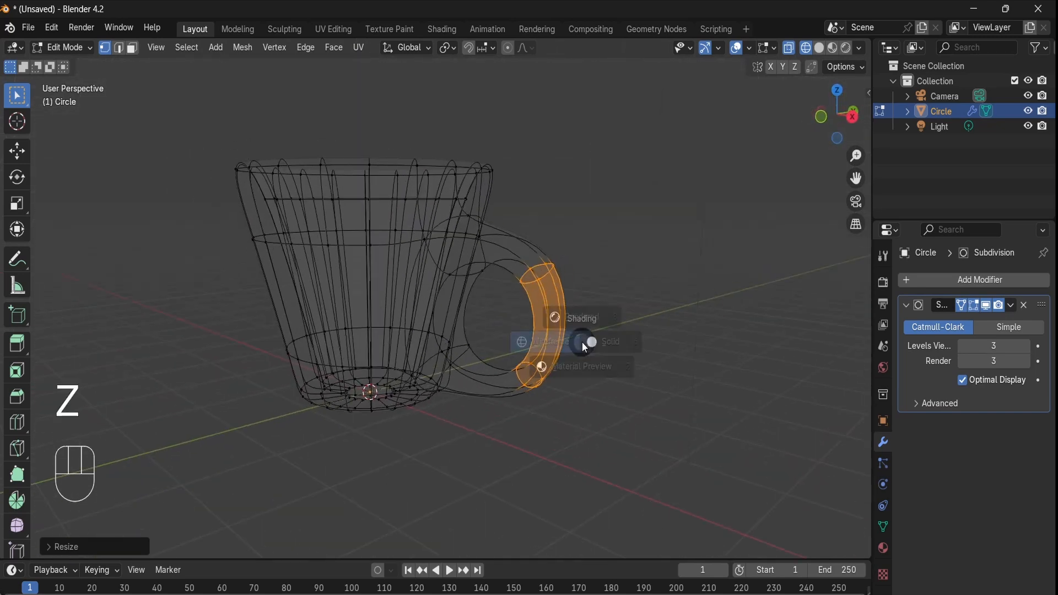
key("z")
left_click(706, 355)
mouse_move(735, 364)
middle_mouse_down()
mouse_move(619, 359)
mouse_move(735, 366)
mouse_move(697, 343)
middle_mouse_up()
key("KP_1")
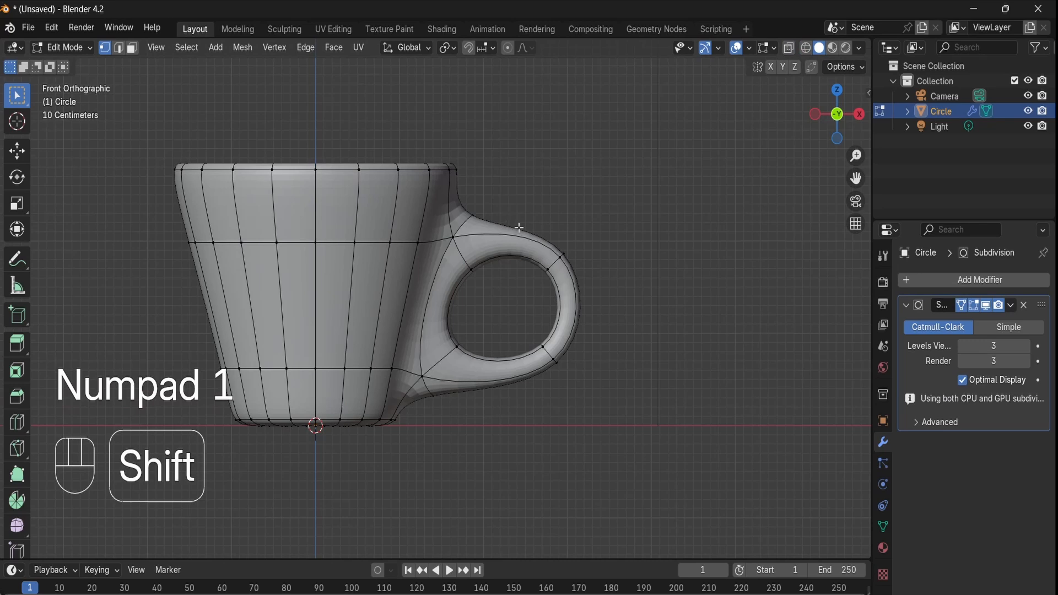
Step: Select the outer edge loop just below the cup's rim and scale it up slightly to flare the lip
middle_click_drag(518, 227, 574, 262, "shift")
scroll(377, 334, "up", 2)
key("alt")
left_click(359, 150, "alt")
middle_click_drag(629, 155, 599, 183, "shift")
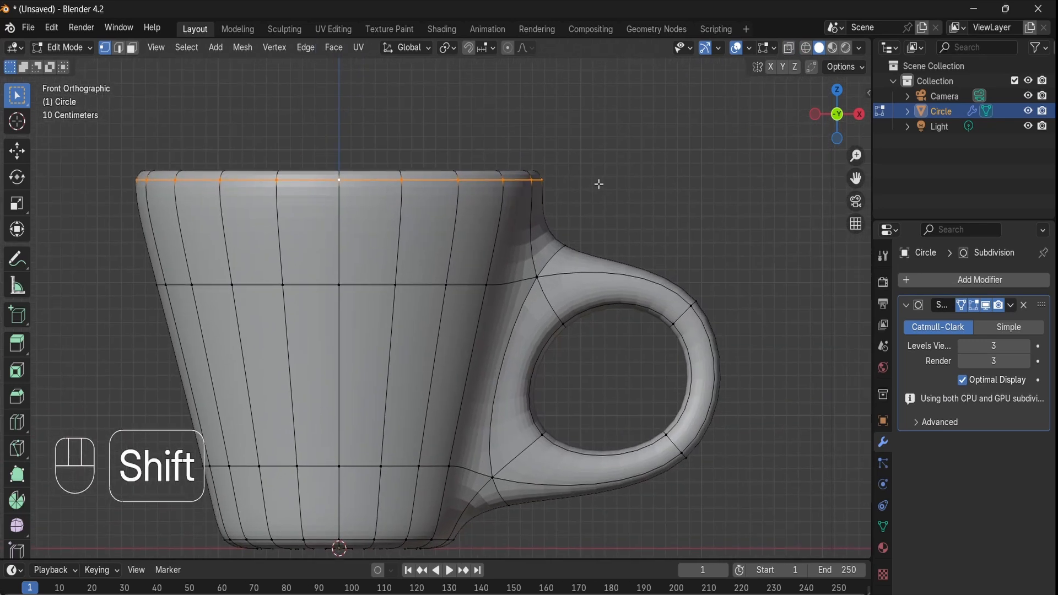
key("s")
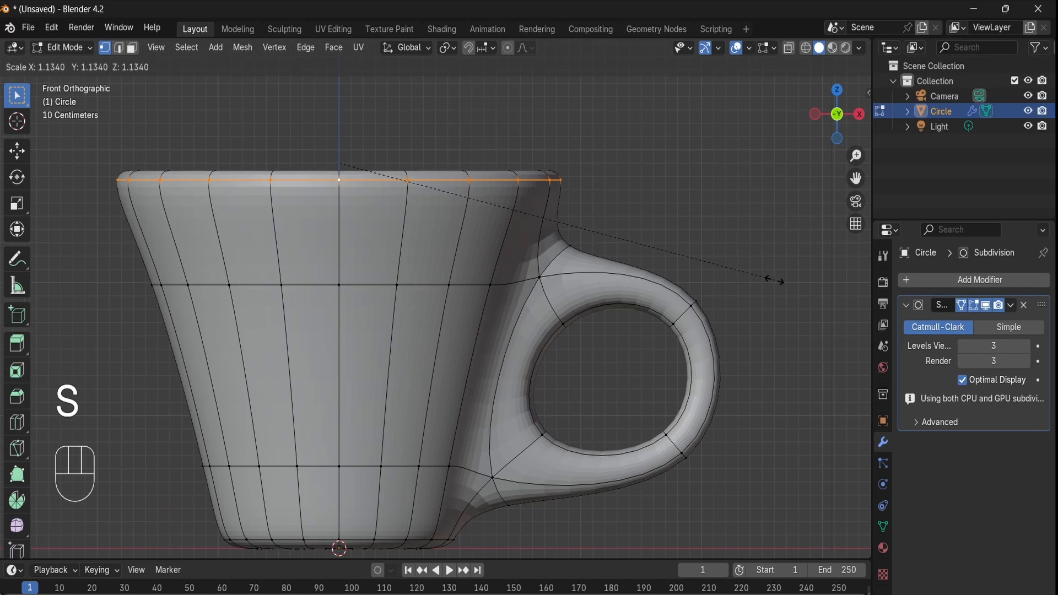
left_click(591, 201)
middle_click_drag(591, 202, 543, 296)
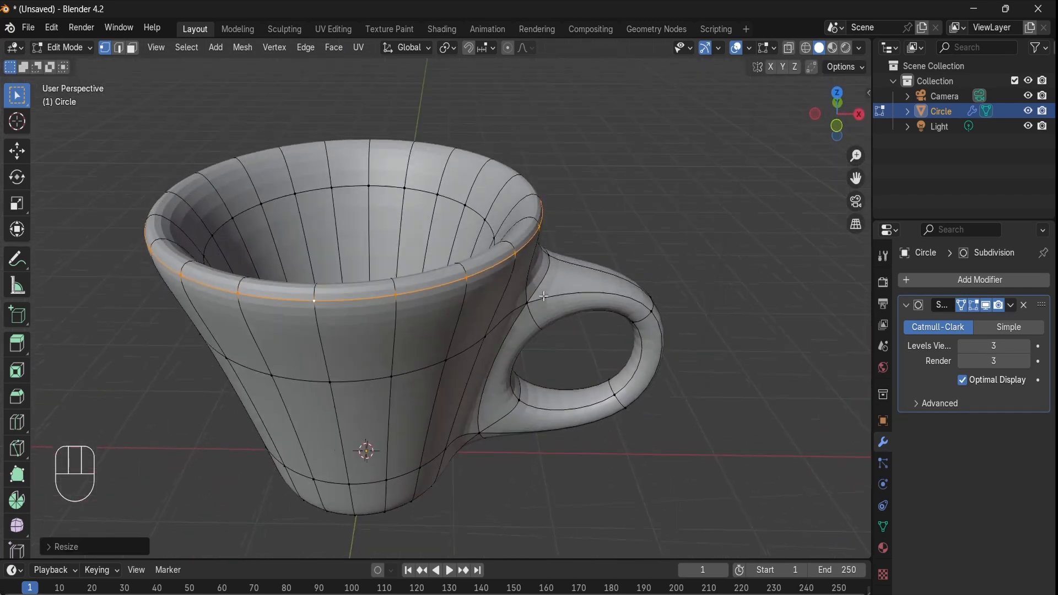
Step: In front wireframe view, move the handle's lower outer corner loop inward and its upper outer corner loop upward
key("KP_1")
key("z")
left_click(471, 249)
left_click(599, 345, "alt")
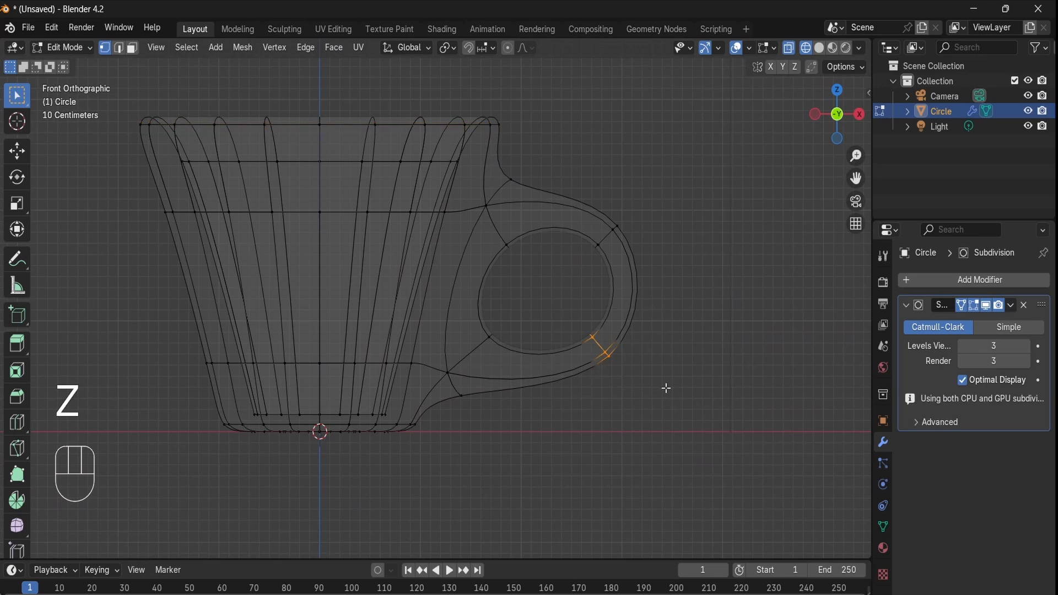
key("g")
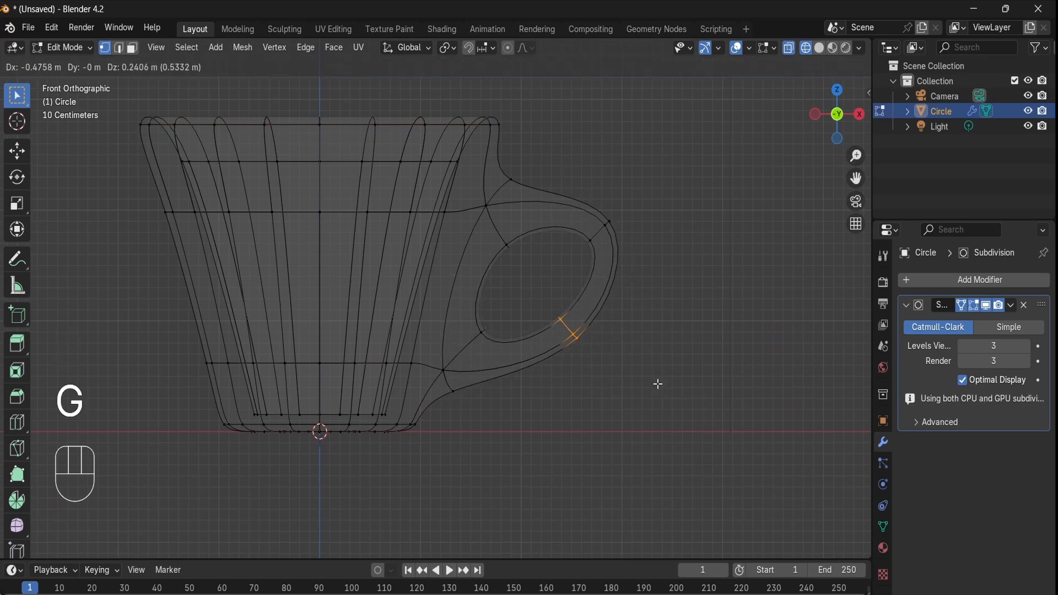
left_click(659, 382)
key("g")
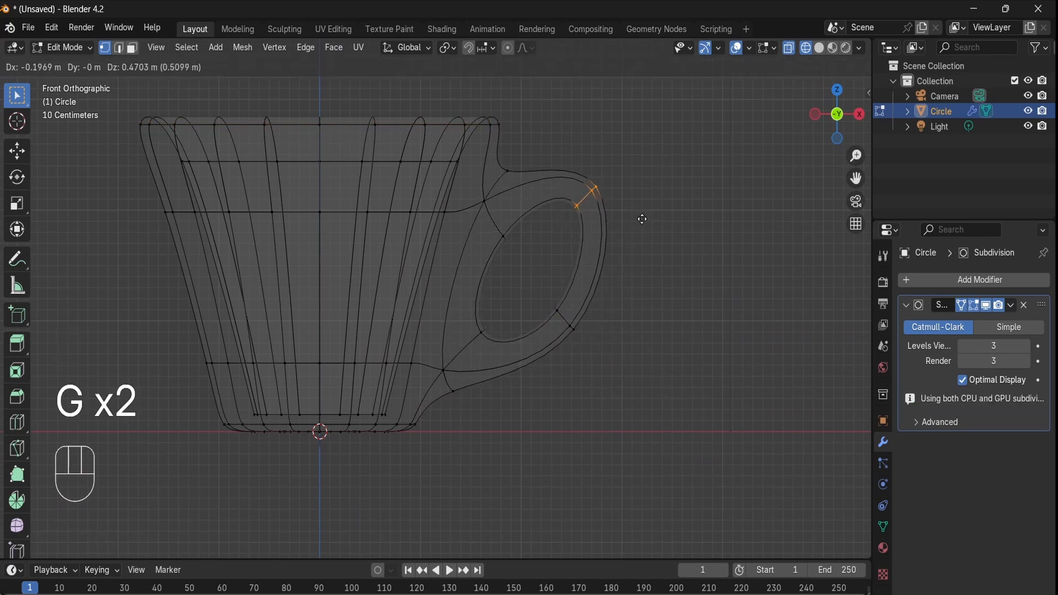
left_click(632, 251)
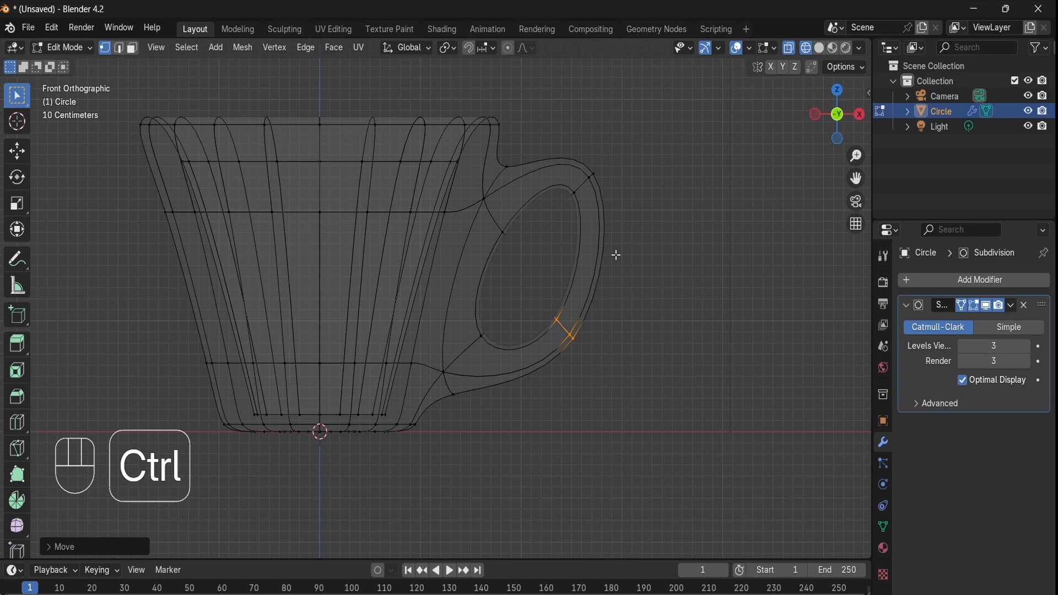
Step: Add a centred loop cut across the handle's outer side and move it outward about 0.6 m in X
key("ctrl+r")
left_click(617, 248)
right_click(657, 295)
key("g")
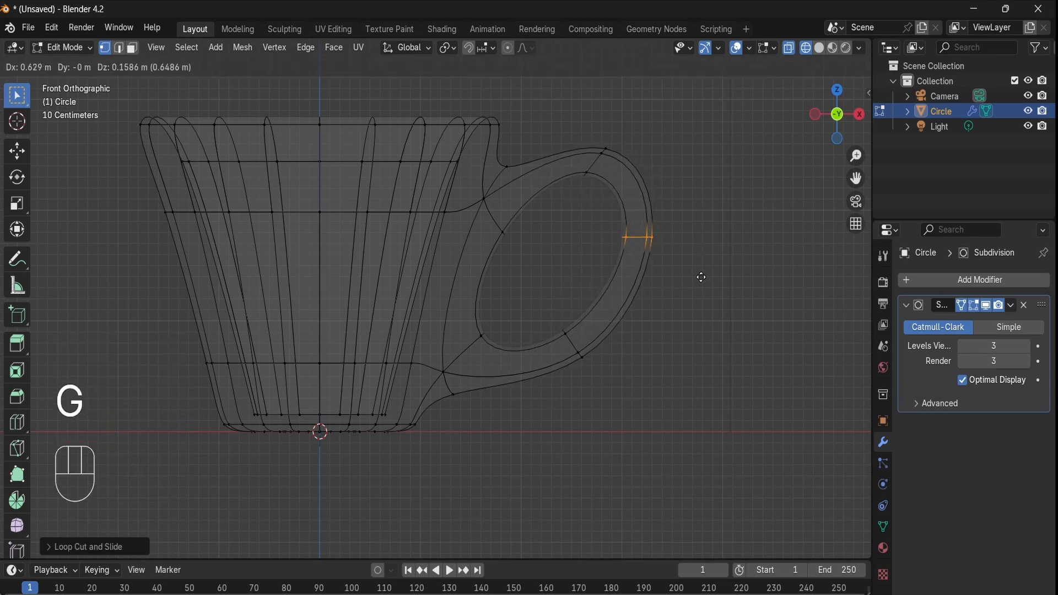
Step: Rotate the handle's upper corner loop and shift the middle and lower corner loops inward to round the grip
key("r")
left_click(668, 147)
left_click_drag(595, 205, 673, 242)
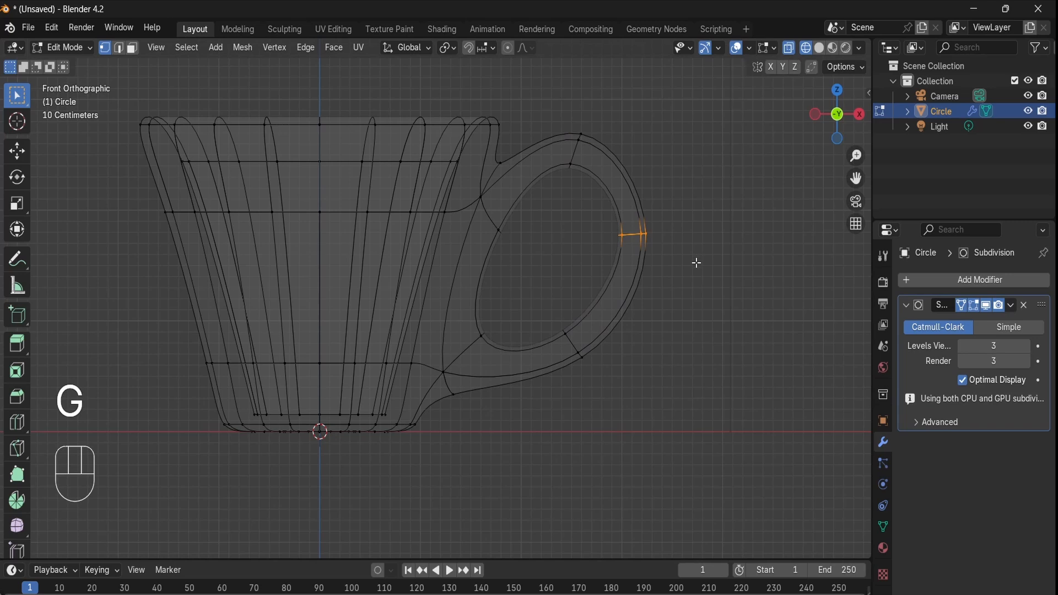
key("g")
key("g")
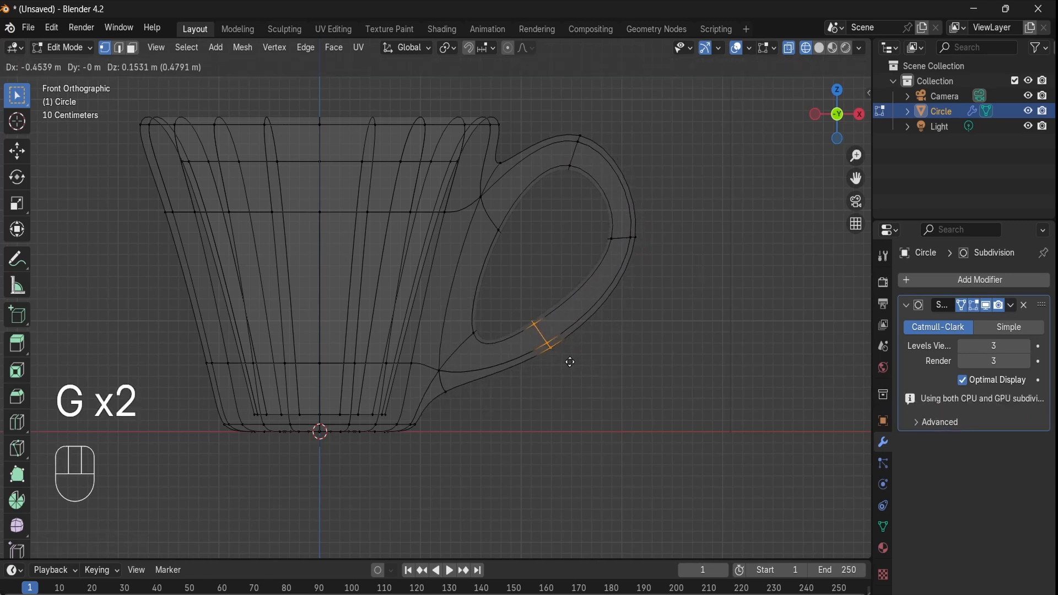
left_click(570, 364)
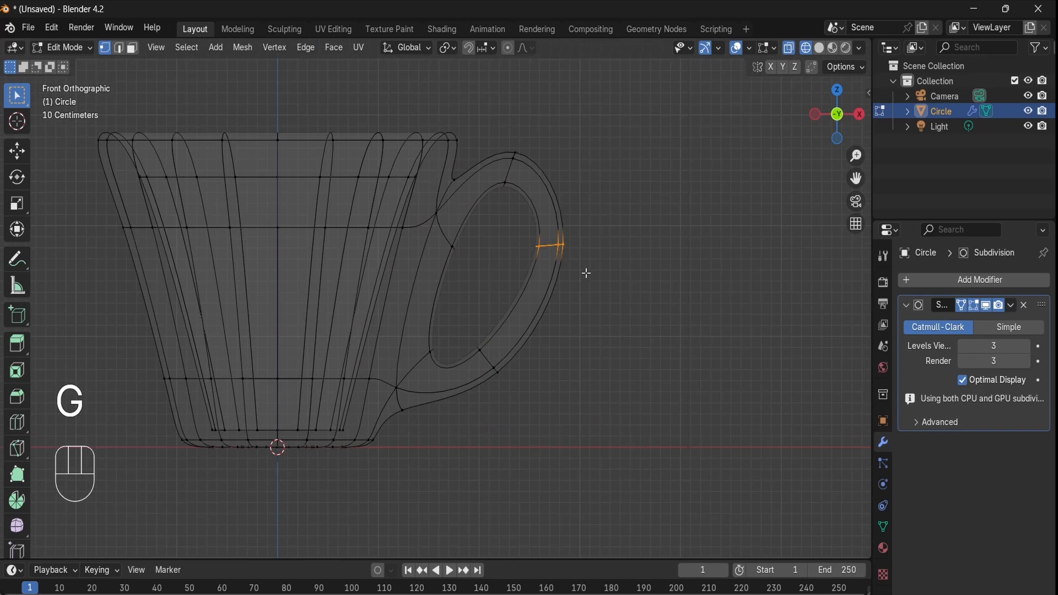
Step: Lower and rotate the handle's middle outer loop, and move it outward along X to smooth the handle's curve
key("g")
left_click(571, 303)
key("r")
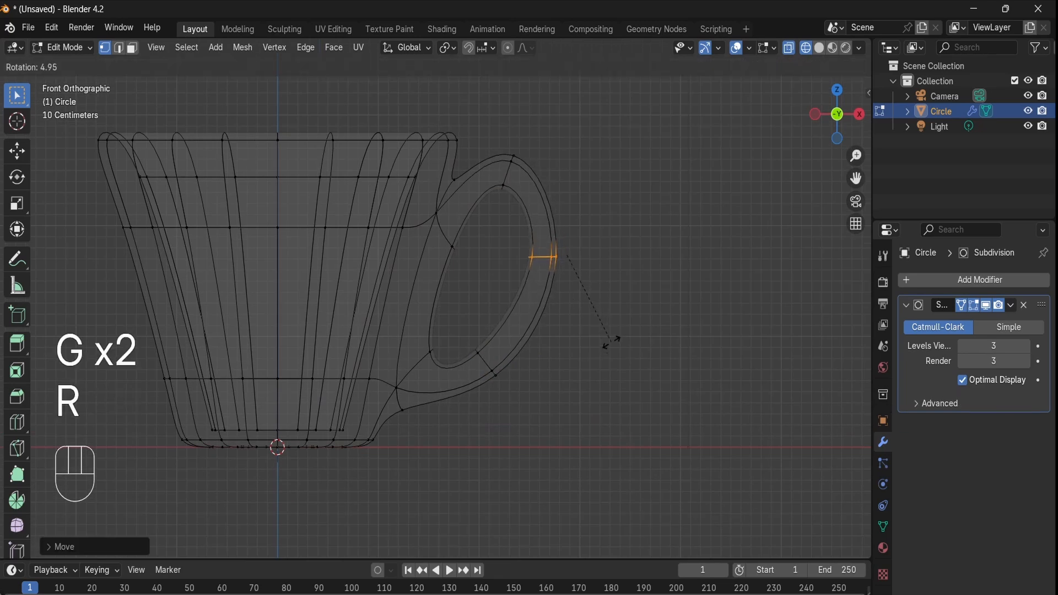
left_click(579, 321)
scroll(582, 320, "down", 3)
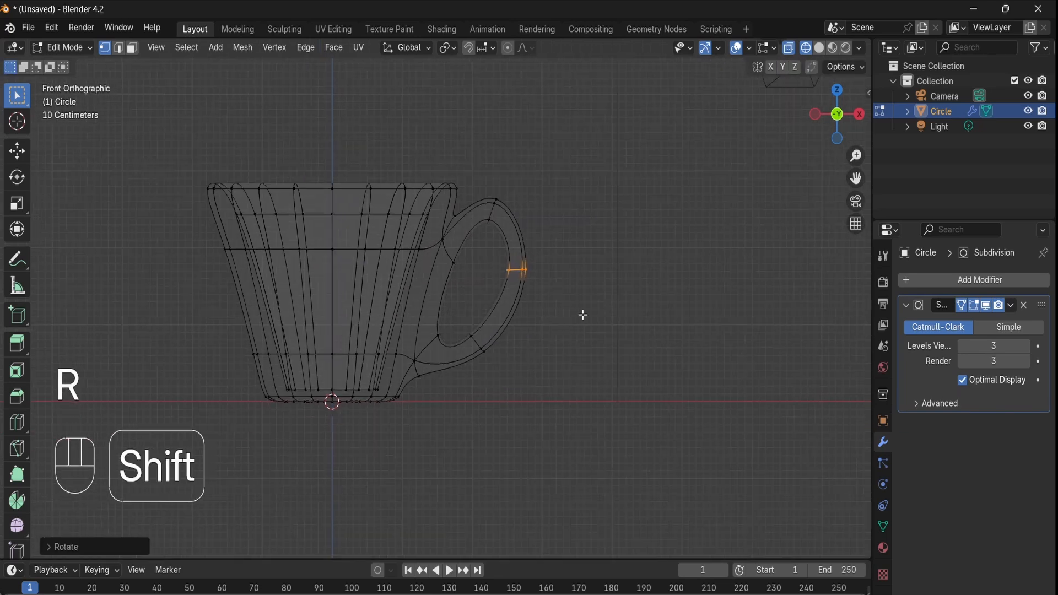
key("g")
key("x")
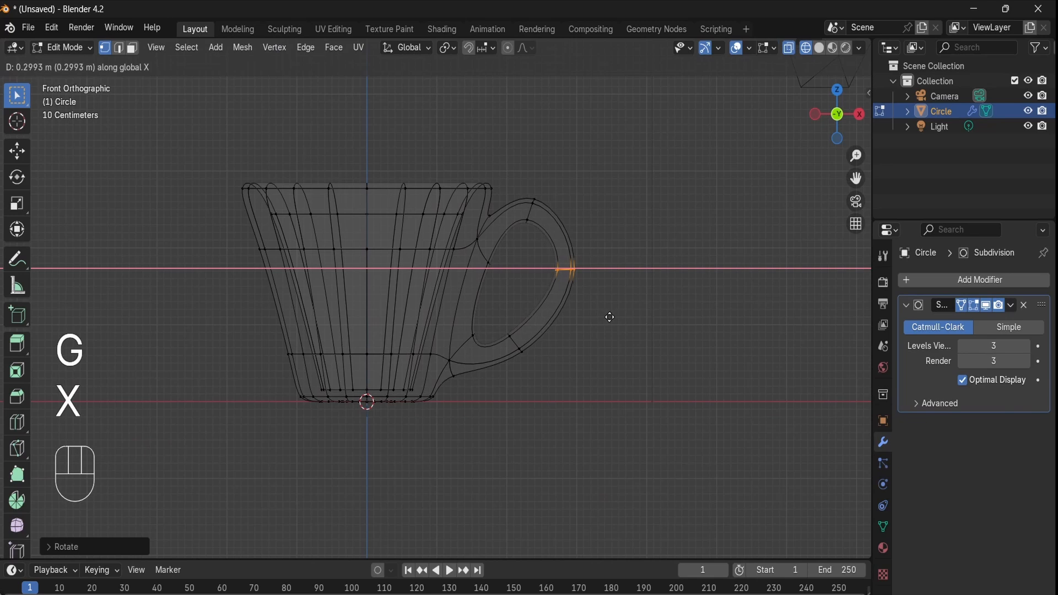
left_click(600, 318)
Step: Switch the cup to Object Mode and display it in solid shading
scroll(550, 307, "down", 2)
scroll(552, 307, "up", 4)
key("Tab")
key("z")
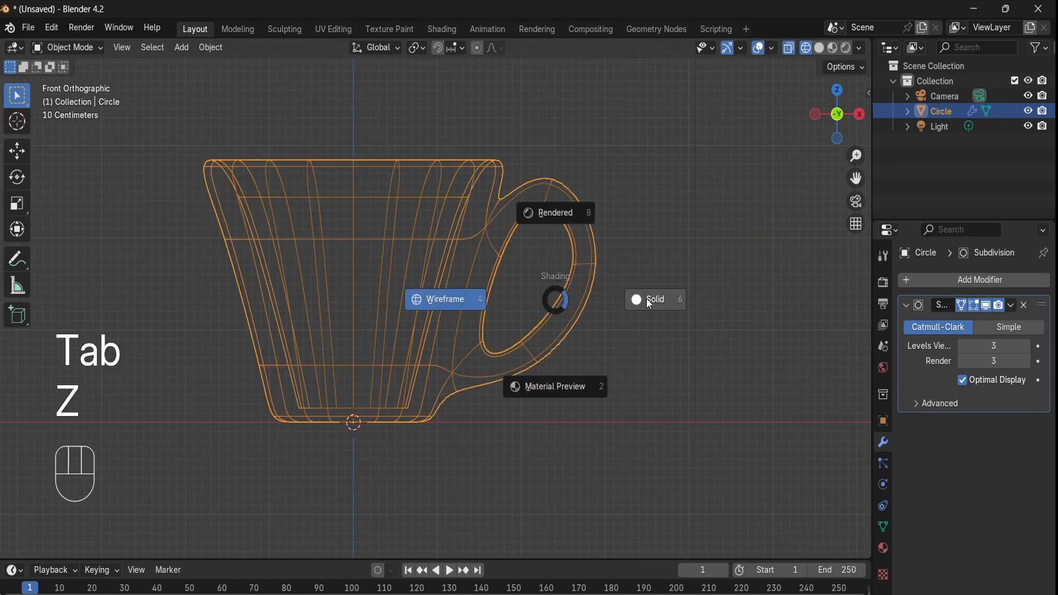
left_click(638, 300)
scroll(607, 265, "down", 2)
Step: Apply Shade Auto Smooth to the cup
middle_click_drag(598, 281, 410, 218)
middle_click_drag(234, 363, 305, 240)
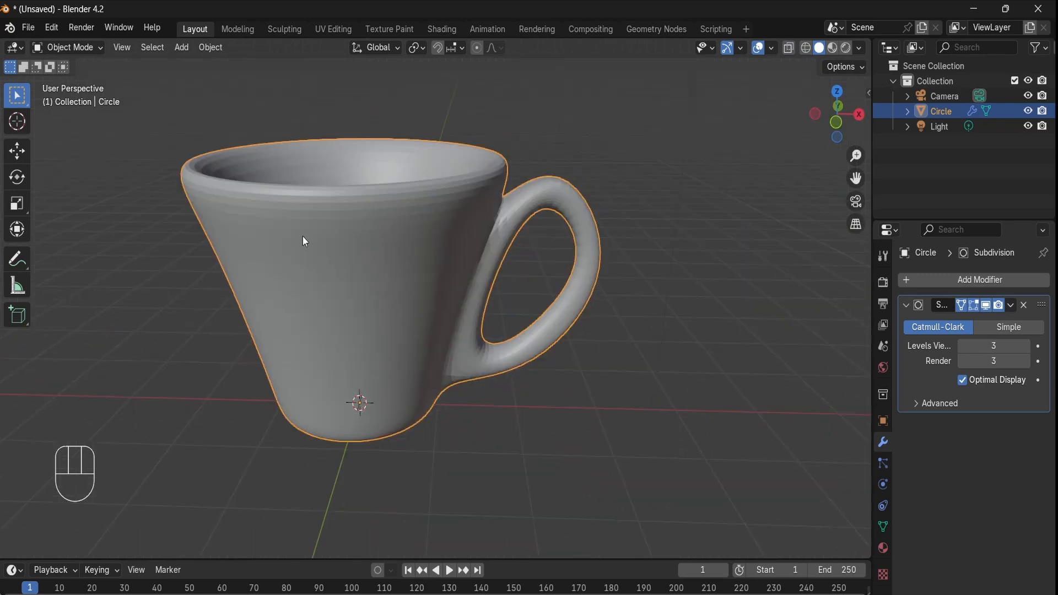
middle_click_drag(407, 321, 384, 220)
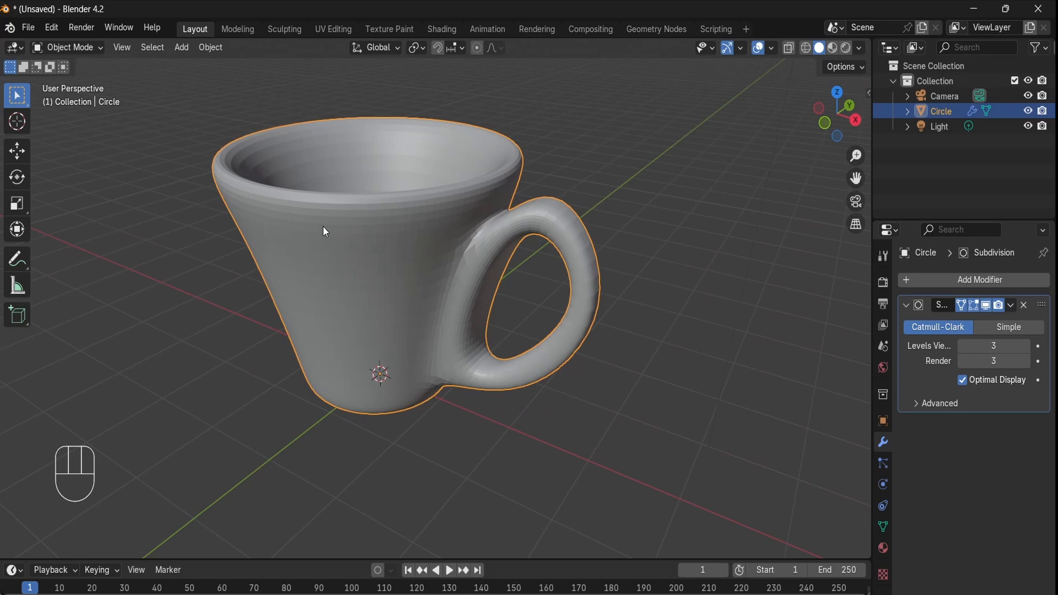
right_click(379, 220)
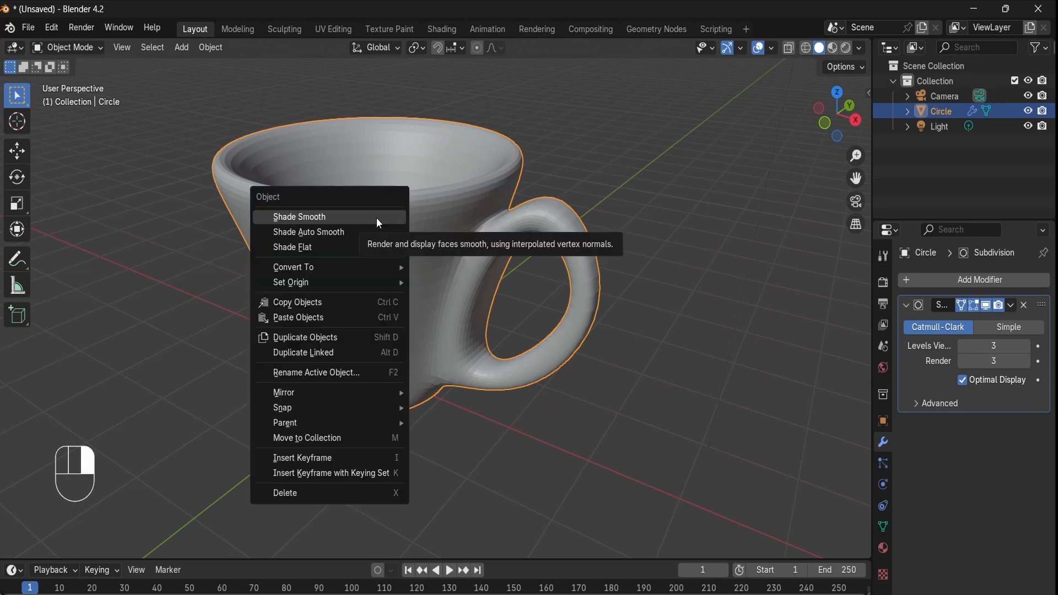
left_click(324, 234)
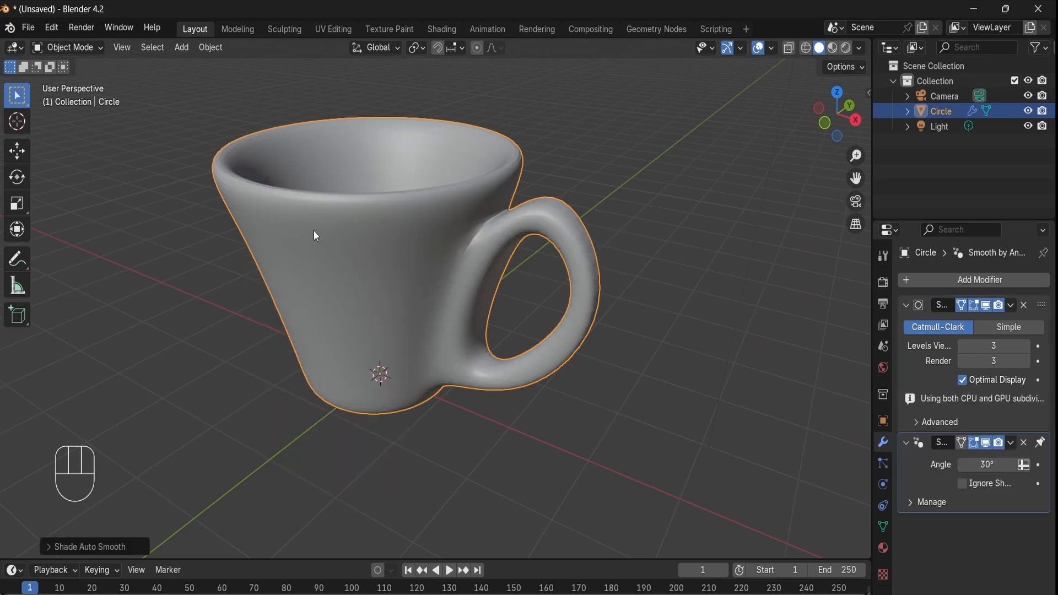
Step: Give the cup a new material with a muted blue base color and display it in Material Preview shading
middle_click_drag(438, 283, 782, 408)
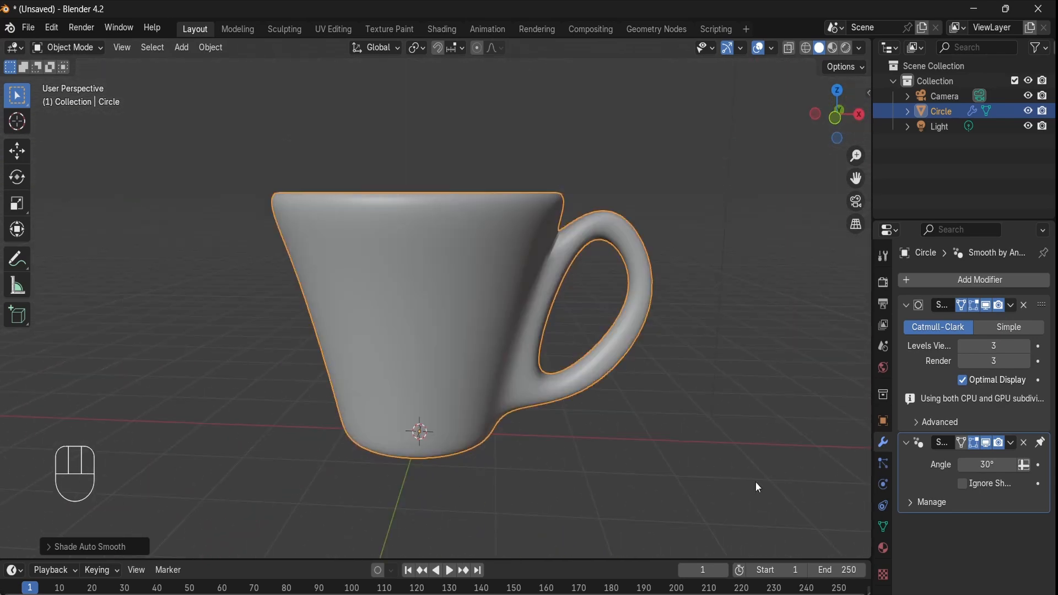
left_click(884, 549)
left_click(963, 342)
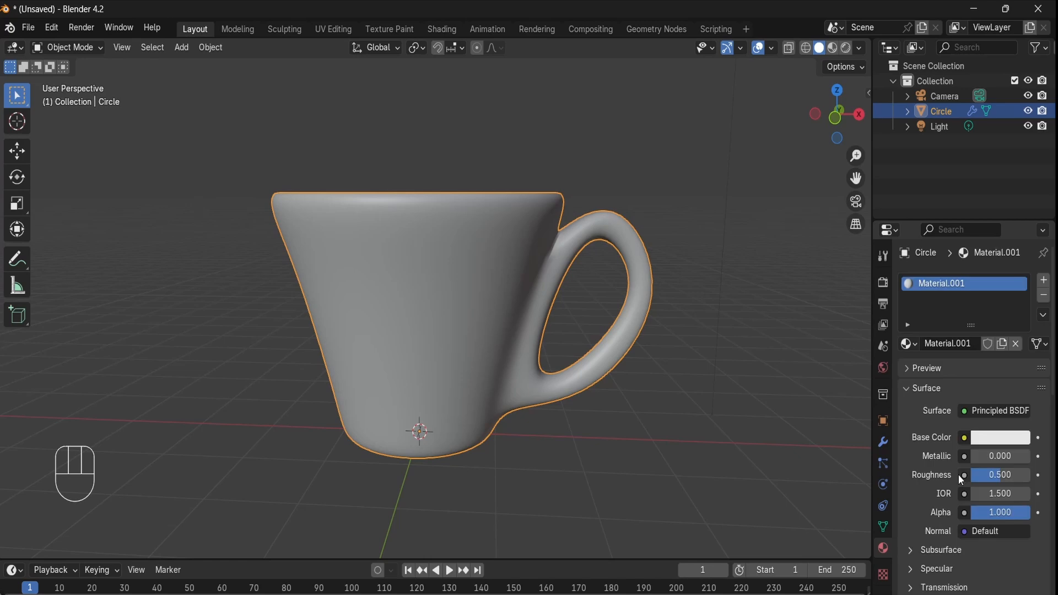
left_click(995, 439)
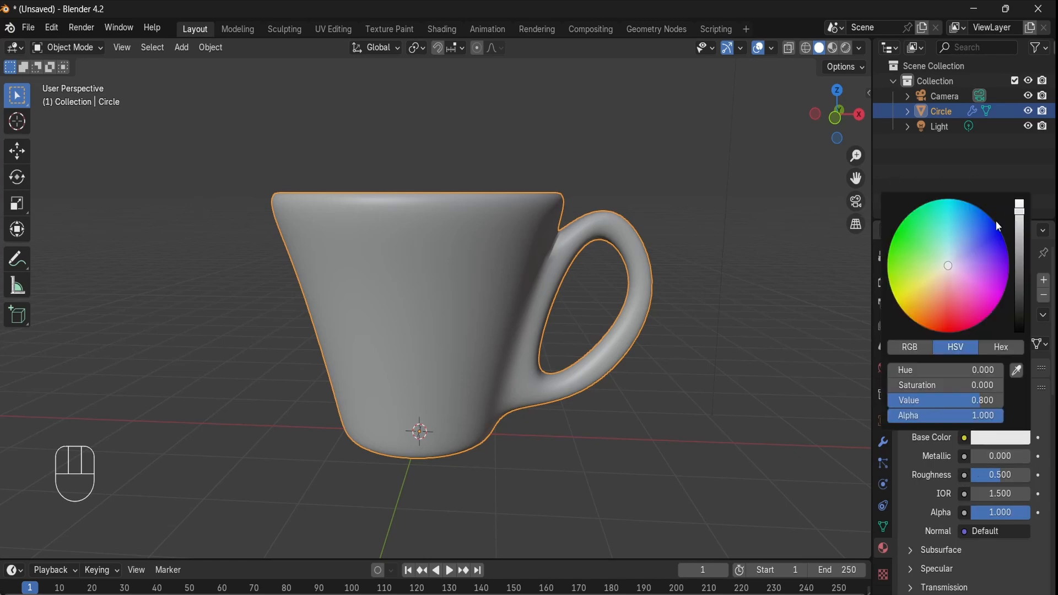
left_click(988, 228)
key("z")
key("z")
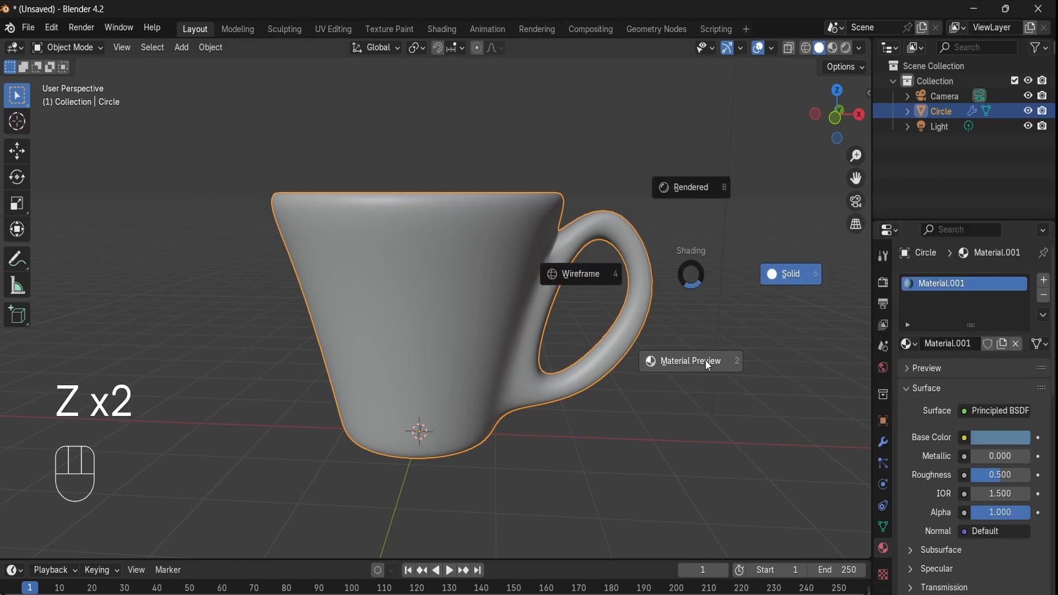
left_click(705, 360)
Step: Set the cup material's Metallic to 0.550 and Roughness to 0.142, and lighten its blue base color
mouse_move(678, 349)
middle_mouse_down()
mouse_move(660, 253)
mouse_move(563, 308)
mouse_move(536, 342)
mouse_move(668, 356)
mouse_move(702, 338)
mouse_move(609, 400)
mouse_move(508, 385)
mouse_move(529, 286)
mouse_move(612, 281)
middle_mouse_up()
left_click(1028, 459)
mouse_move(1028, 459)
left_mouse_down()
mouse_move(1055, 459)
mouse_move(983, 458)
mouse_move(1005, 475)
left_mouse_up()
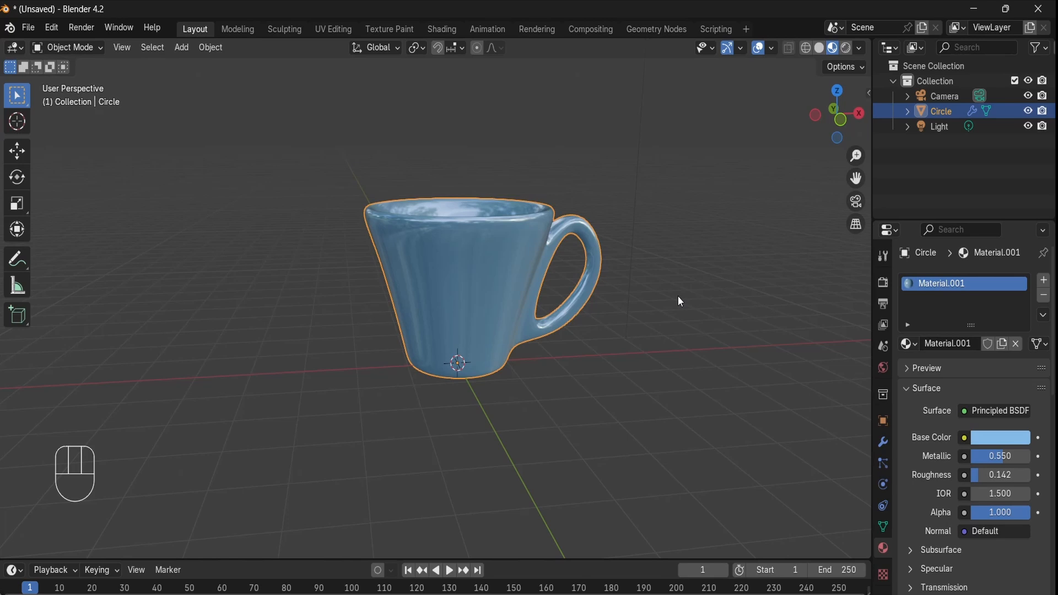
left_click(728, 594)
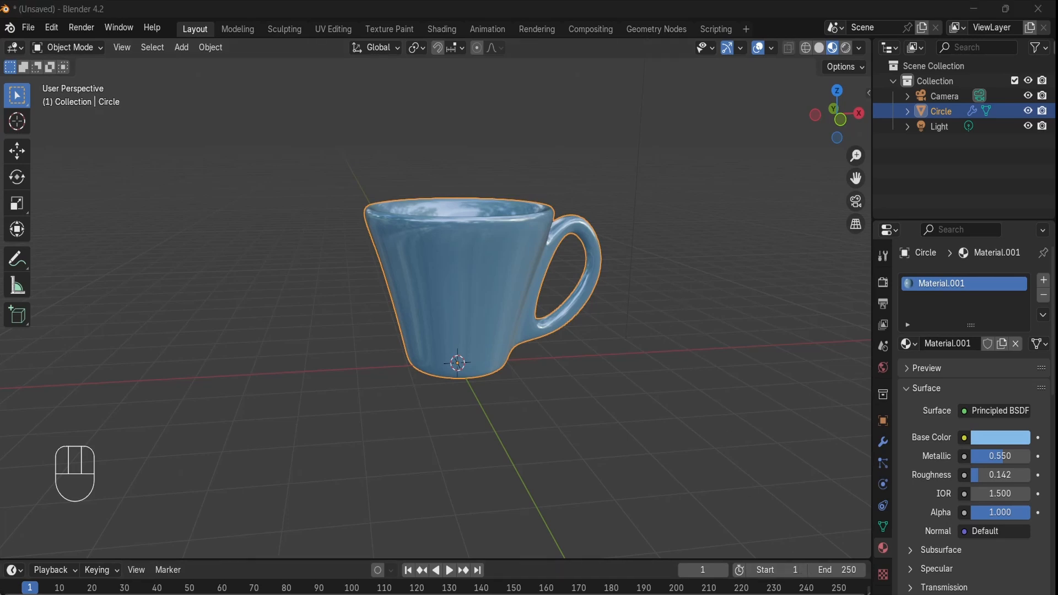